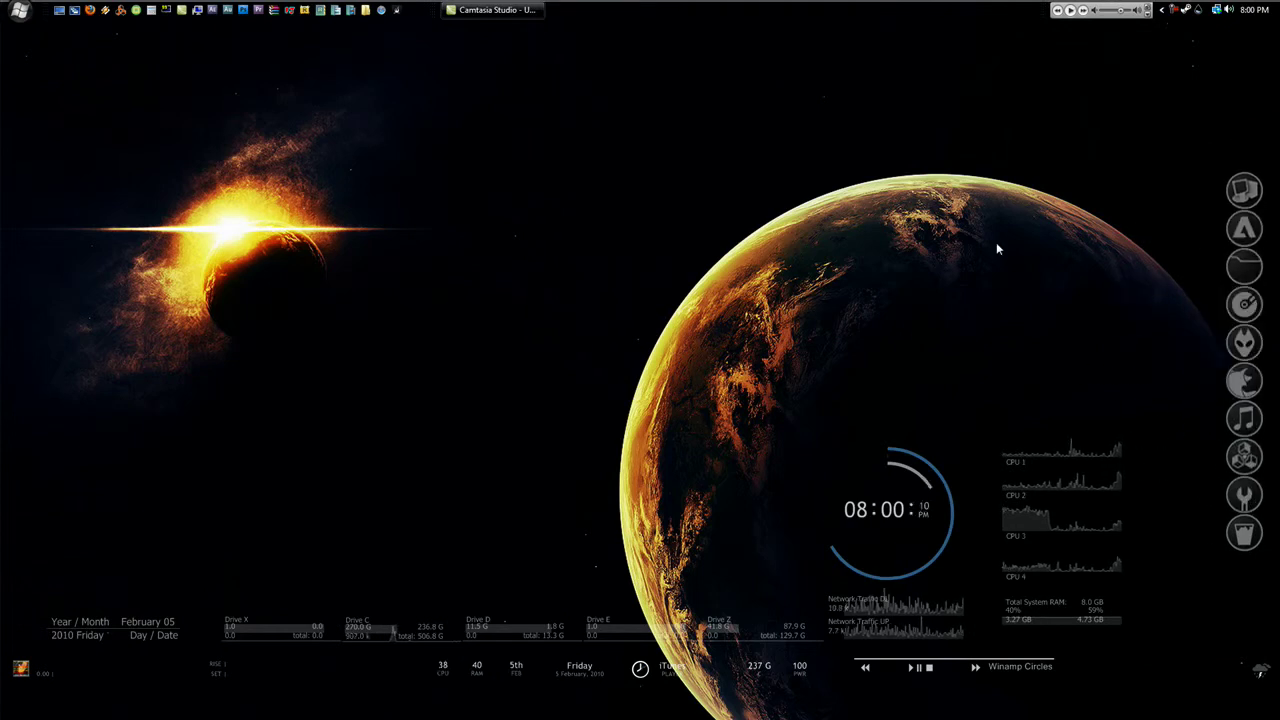
Step: Exit Rainmeter from its tray icon menu so its clock, date, drive and system meters vanish
{"action": "right_click", "coordinate": [1197, 13]}
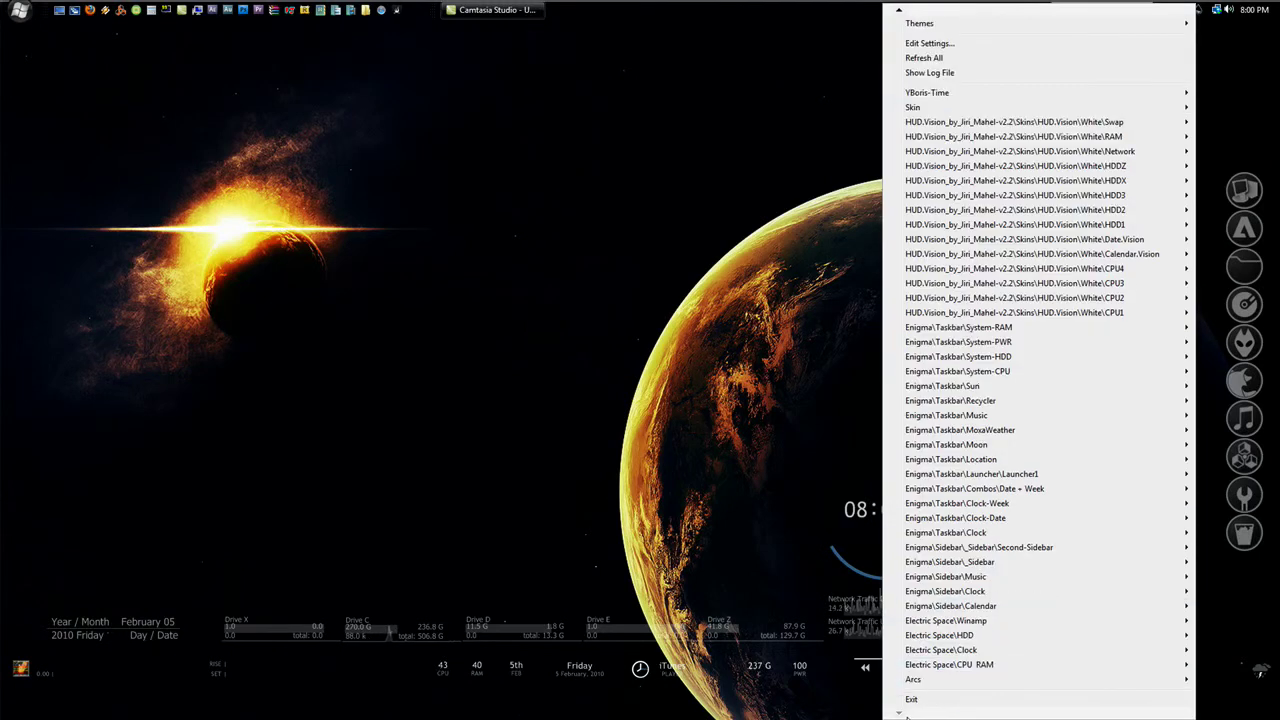
{"action": "left_click", "coordinate": [911, 699]}
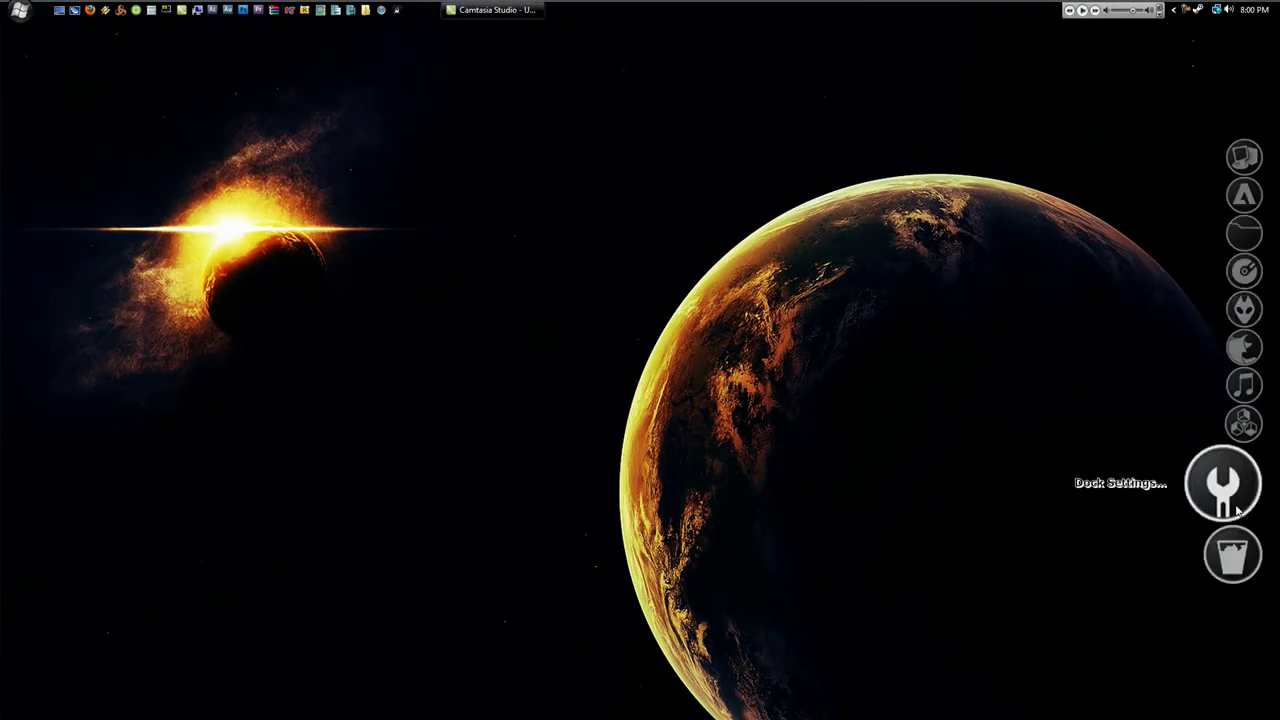
Step: In Dock Settings' Position page, try the Left and Top edges, then set Screen Position to Bottom
{"action": "left_click", "coordinate": [1237, 497]}
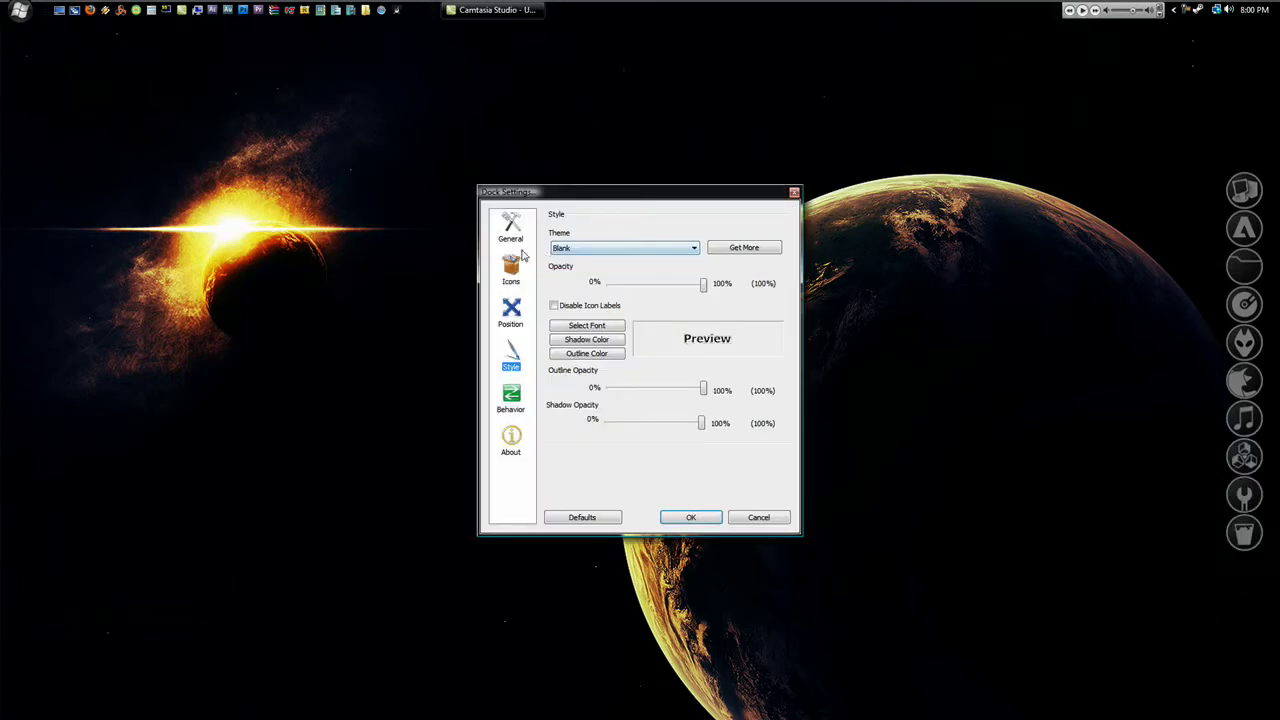
{"action": "left_click", "coordinate": [510, 312]}
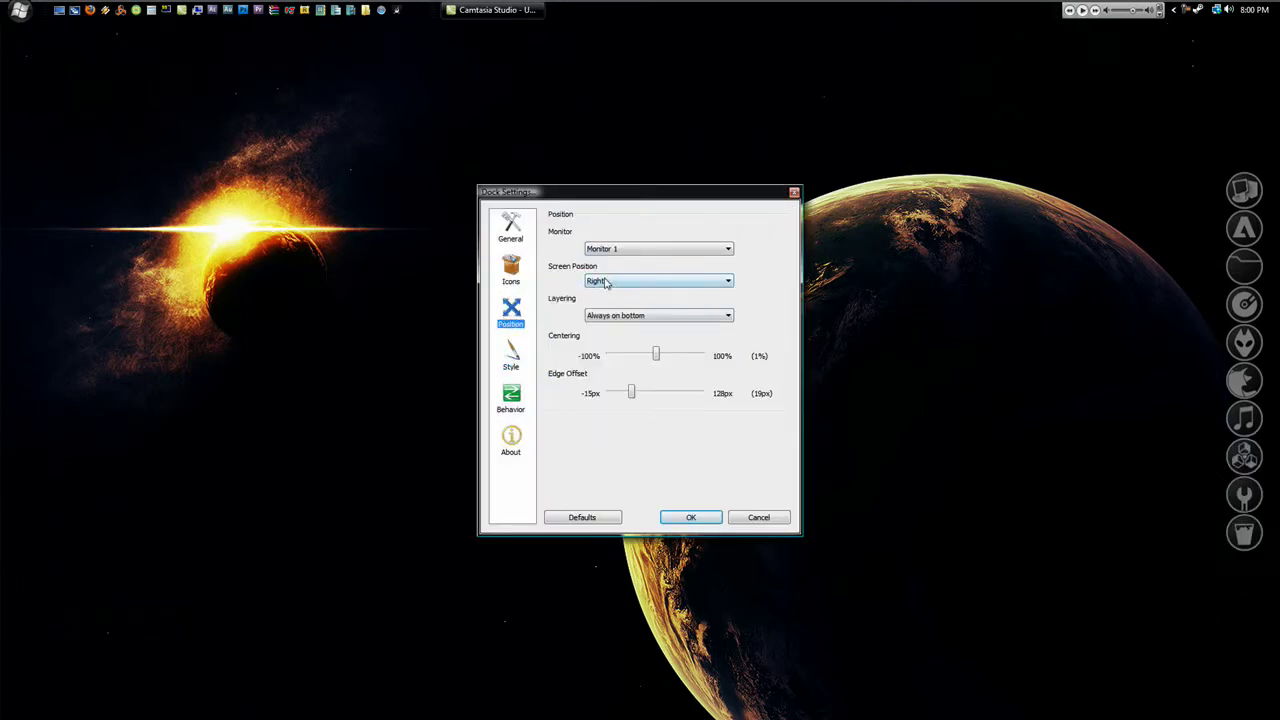
{"action": "left_click", "coordinate": [605, 283]}
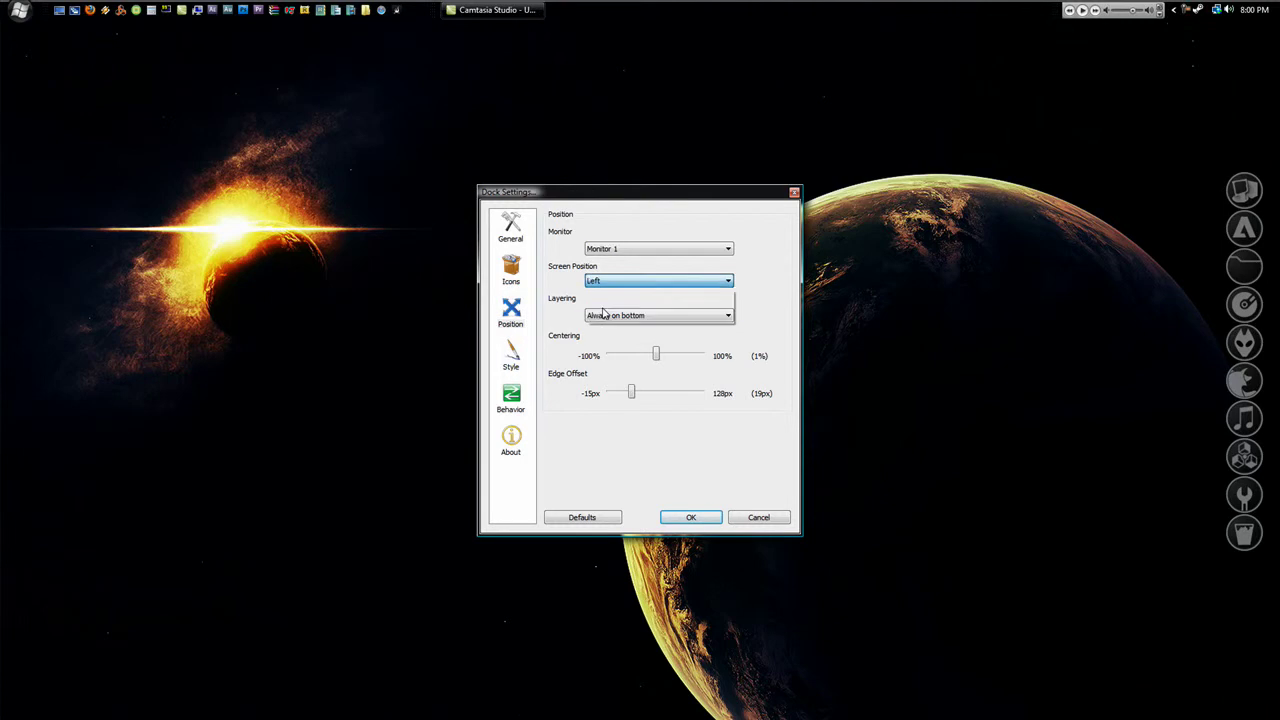
{"action": "left_click", "coordinate": [603, 312]}
{"action": "left_click", "coordinate": [600, 283]}
{"action": "left_click", "coordinate": [600, 301]}
{"action": "left_click", "coordinate": [600, 283]}
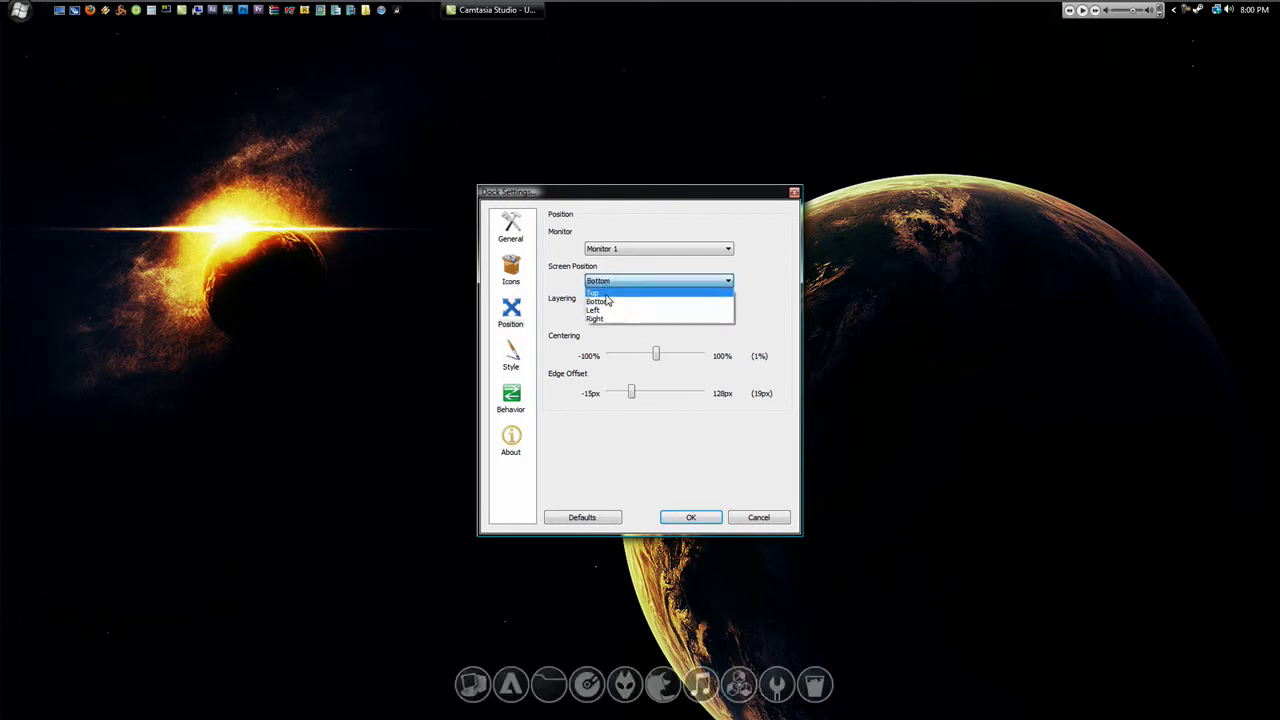
{"action": "left_click", "coordinate": [600, 292]}
{"action": "left_click", "coordinate": [605, 283]}
{"action": "left_click", "coordinate": [600, 301]}
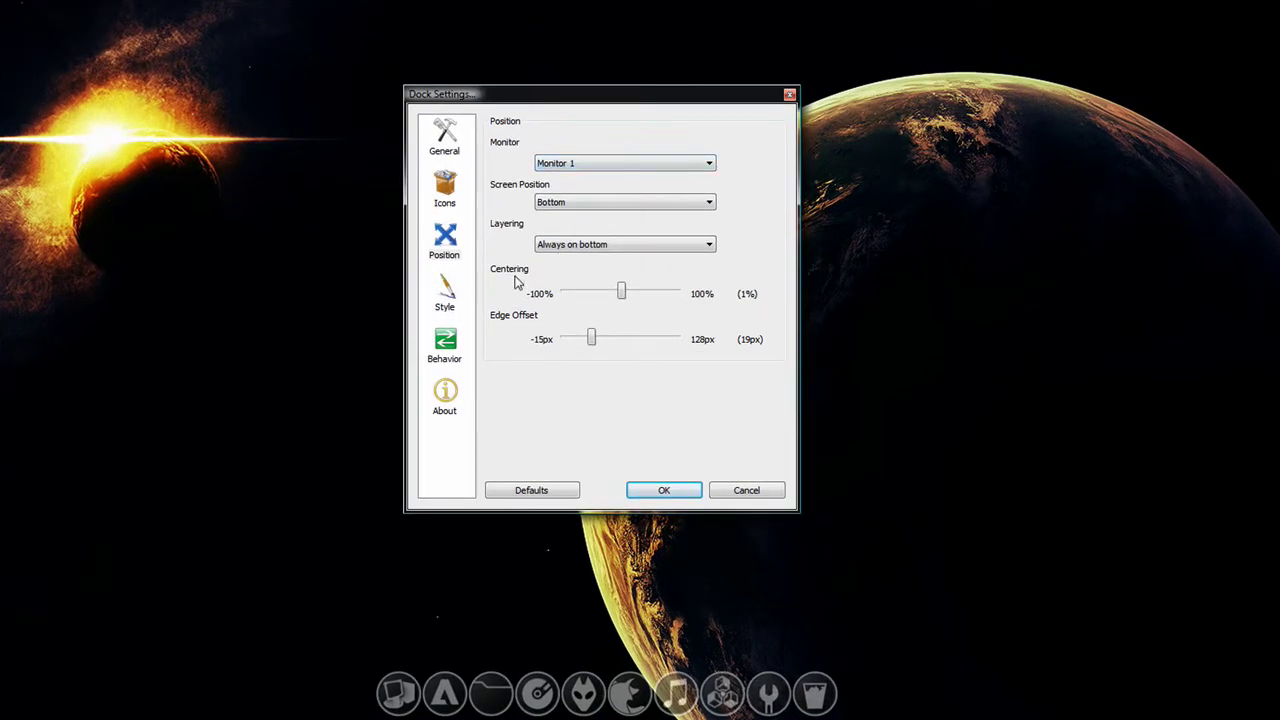
Step: Set dock Layering to Always on bottom and test the Centering slider, leaving the dock centred
{"action": "left_click", "coordinate": [572, 249]}
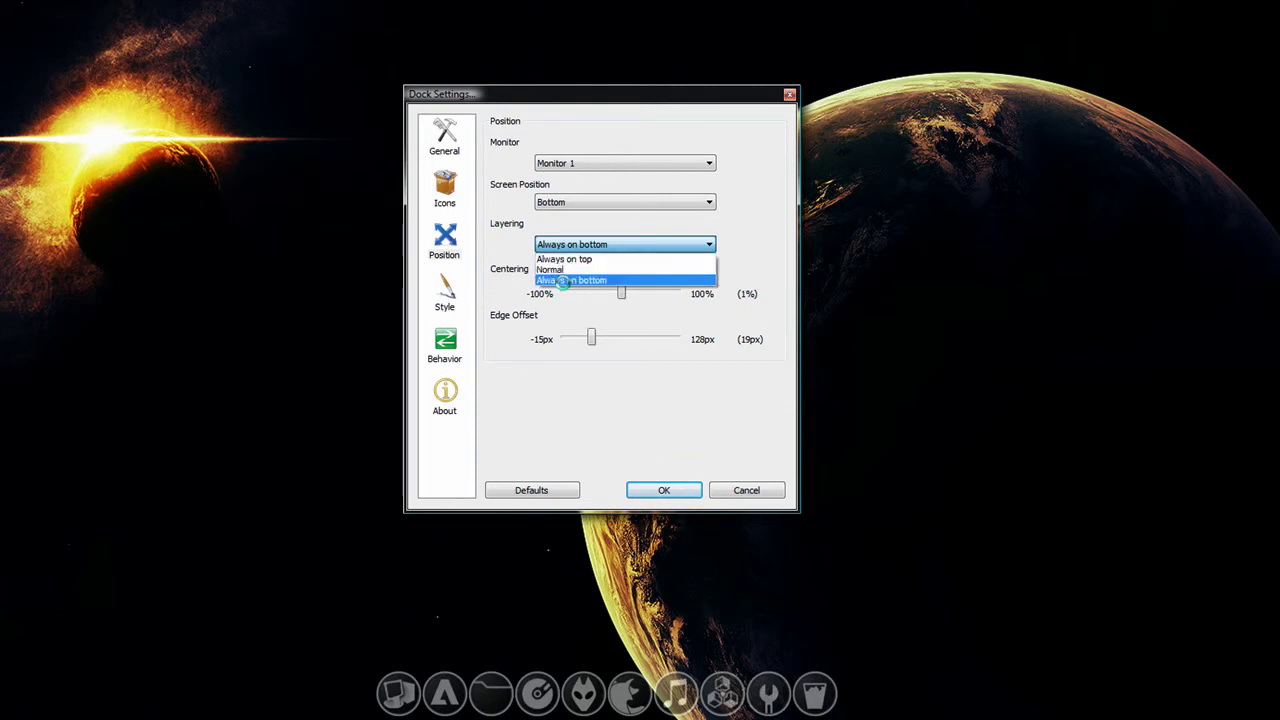
{"action": "left_click", "coordinate": [563, 281]}
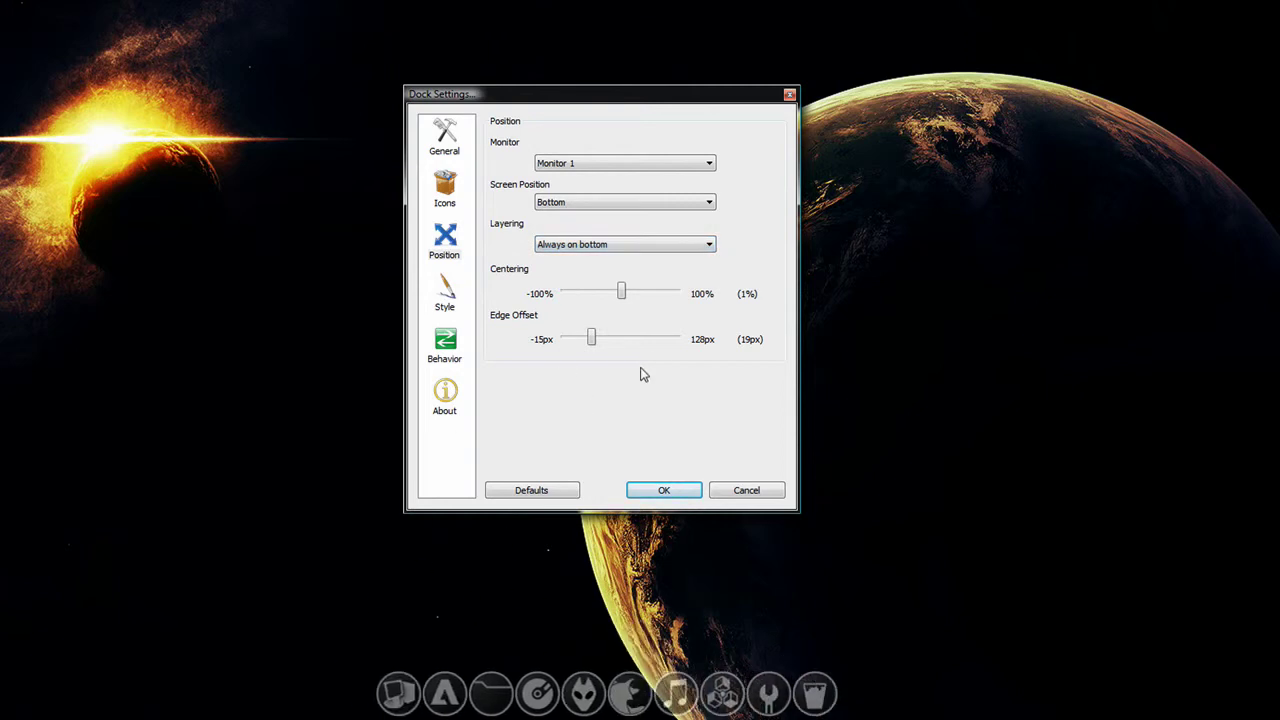
{"action": "left_click_drag", "start_coordinate": [624, 293], "coordinate": [589, 357]}
{"action": "left_click", "coordinate": [444, 136]}
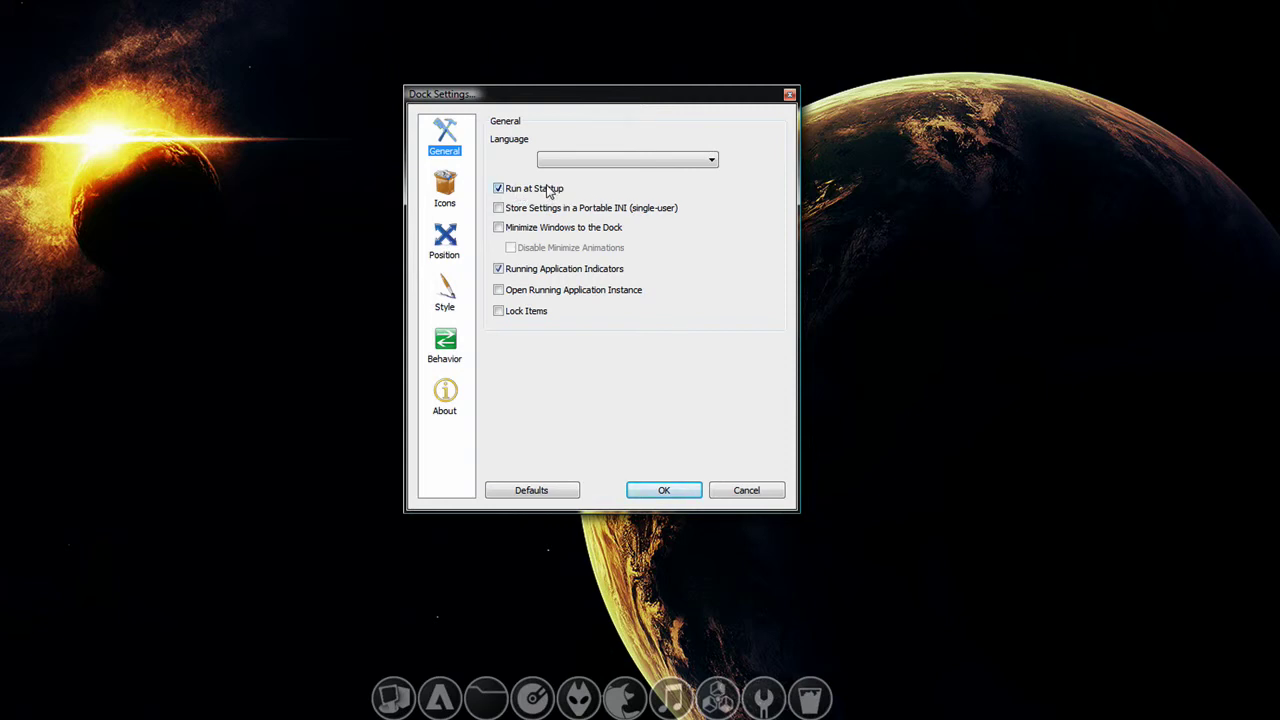
Step: Tick 'Minimize Windows to the Dock' on the General settings page
{"action": "left_click", "coordinate": [516, 228]}
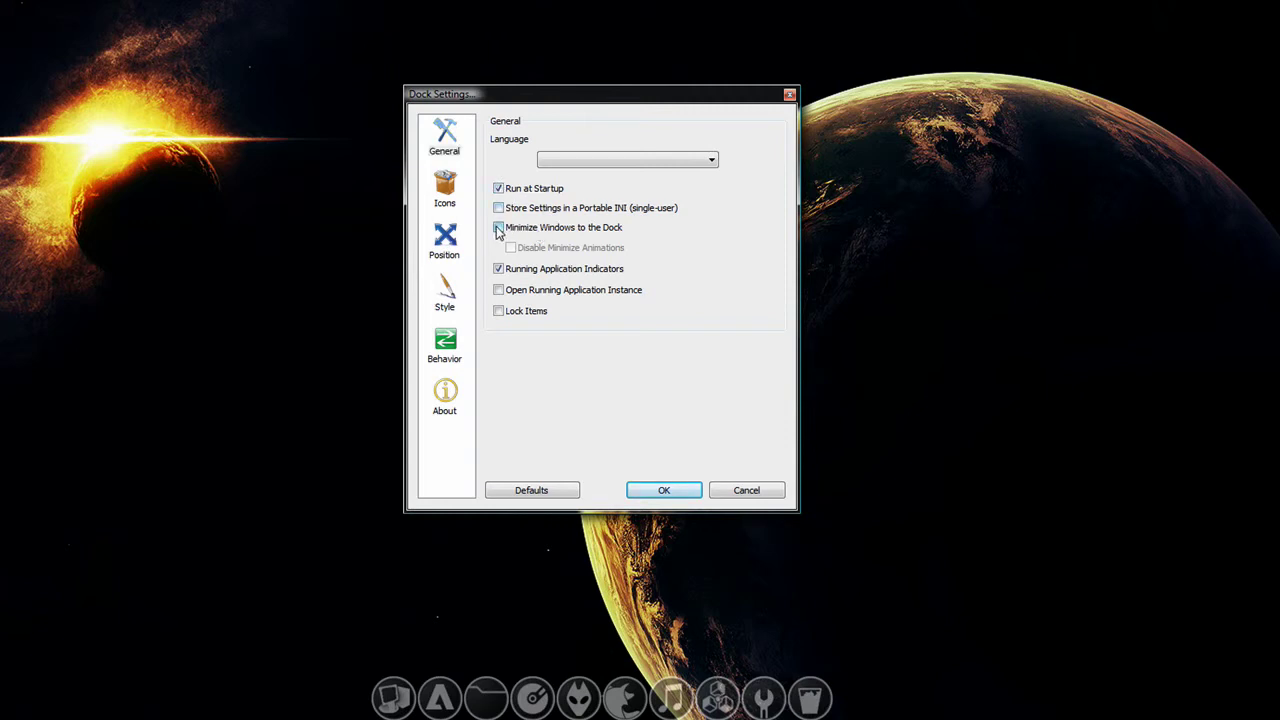
Step: Apply settings, minimize Firefox into the dock, then untick 'Minimize Windows to the Dock' and confirm
{"action": "left_click", "coordinate": [663, 490]}
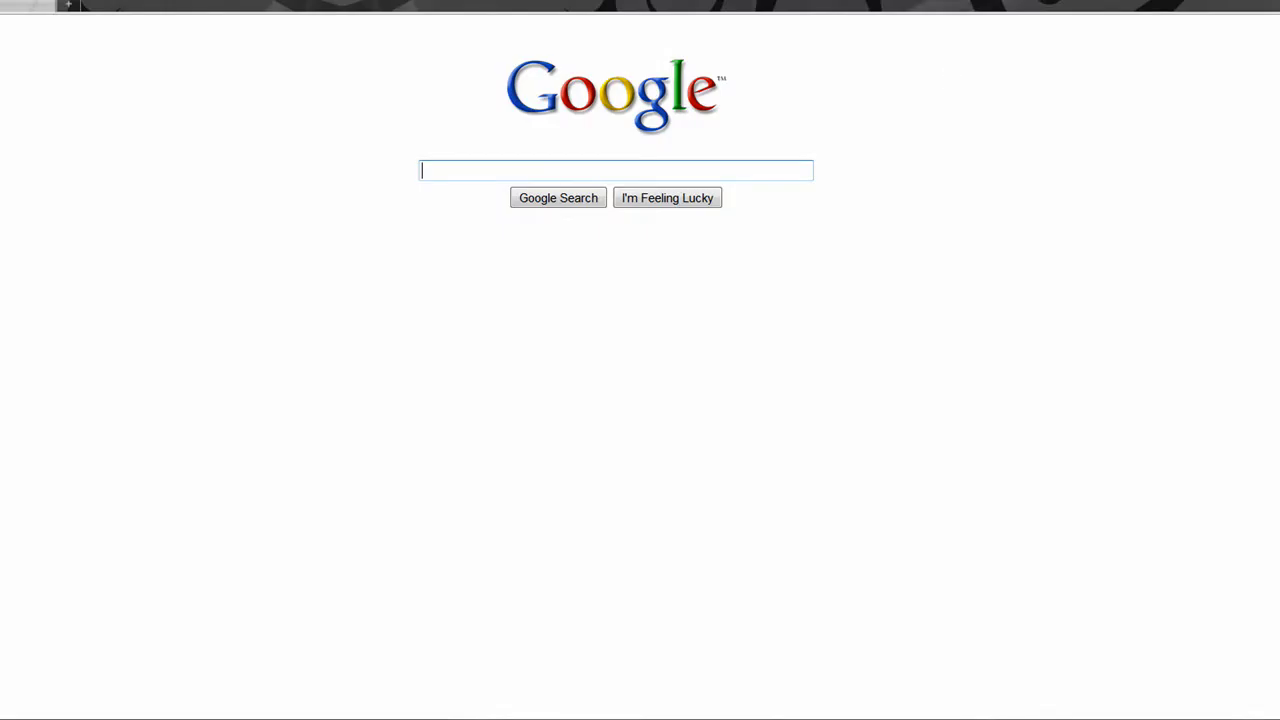
{"action": "key", "text": "alt+F9"}
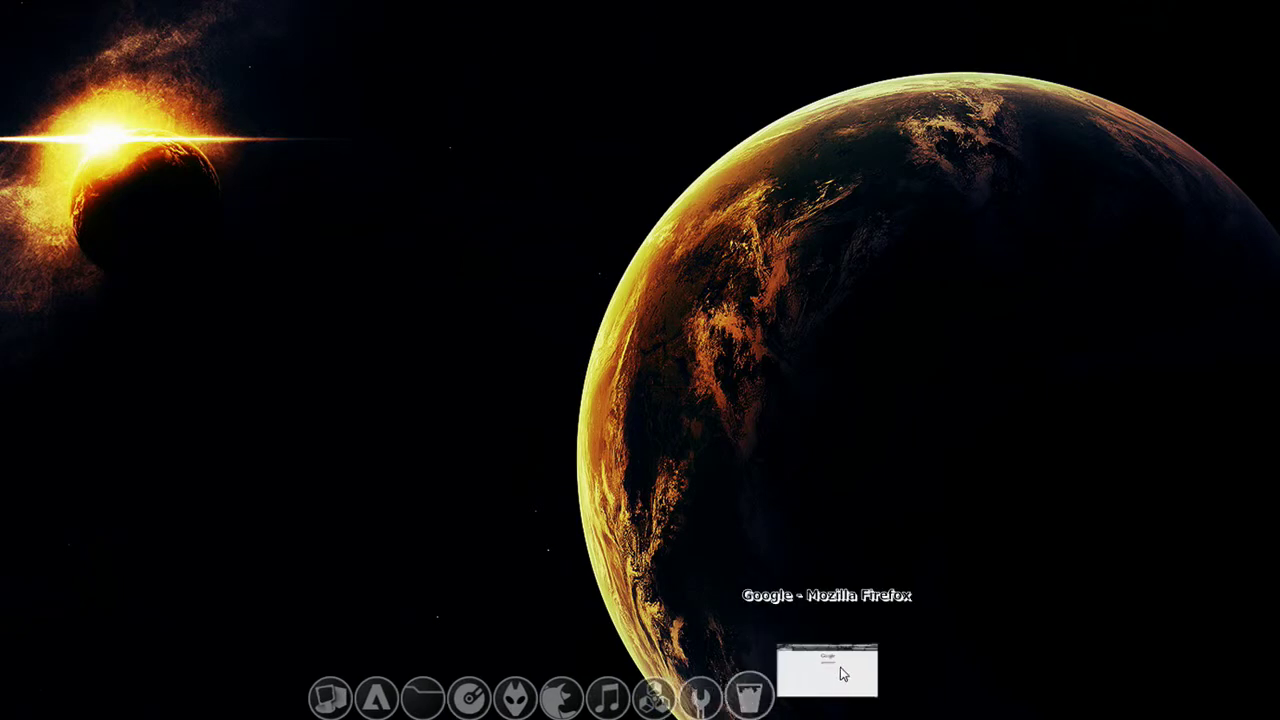
{"action": "left_click", "coordinate": [740, 672]}
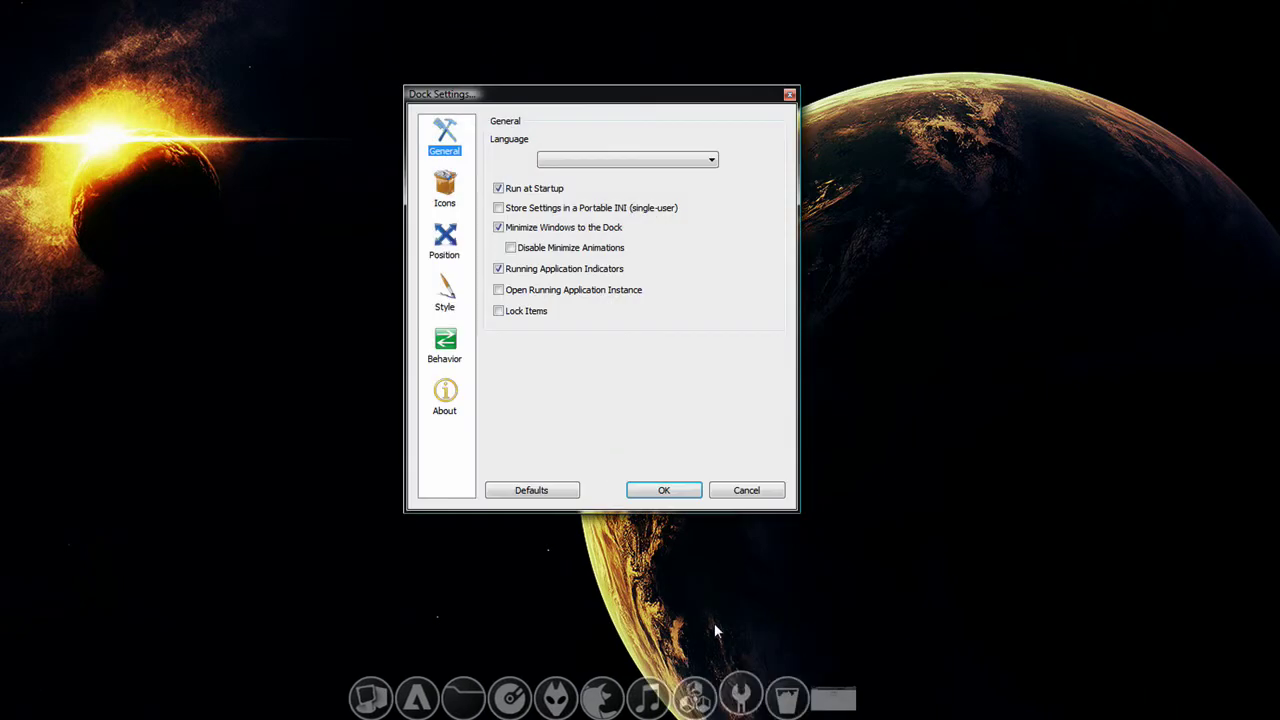
{"action": "left_click", "coordinate": [498, 227]}
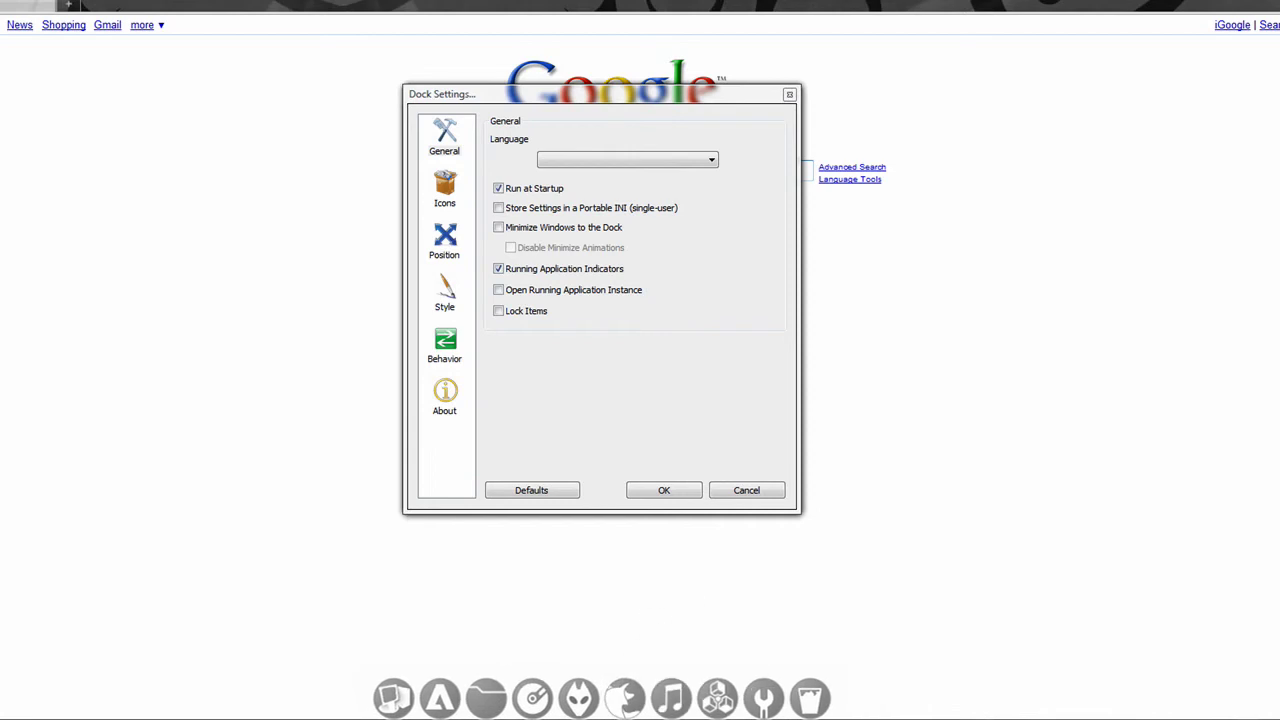
{"action": "left_click", "coordinate": [655, 490]}
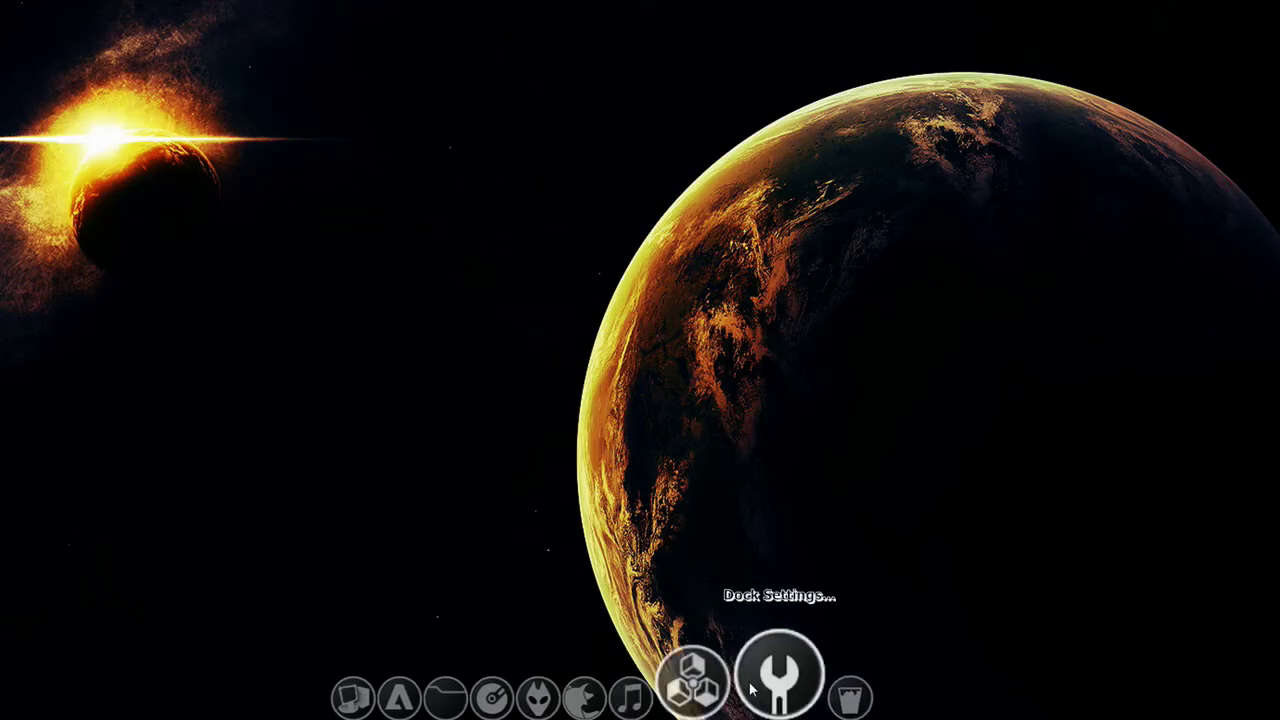
Step: On the Icons page, preview icon opacity and sizes 69px and 16px, ending at 50% and 57px
{"action": "left_click", "coordinate": [752, 688]}
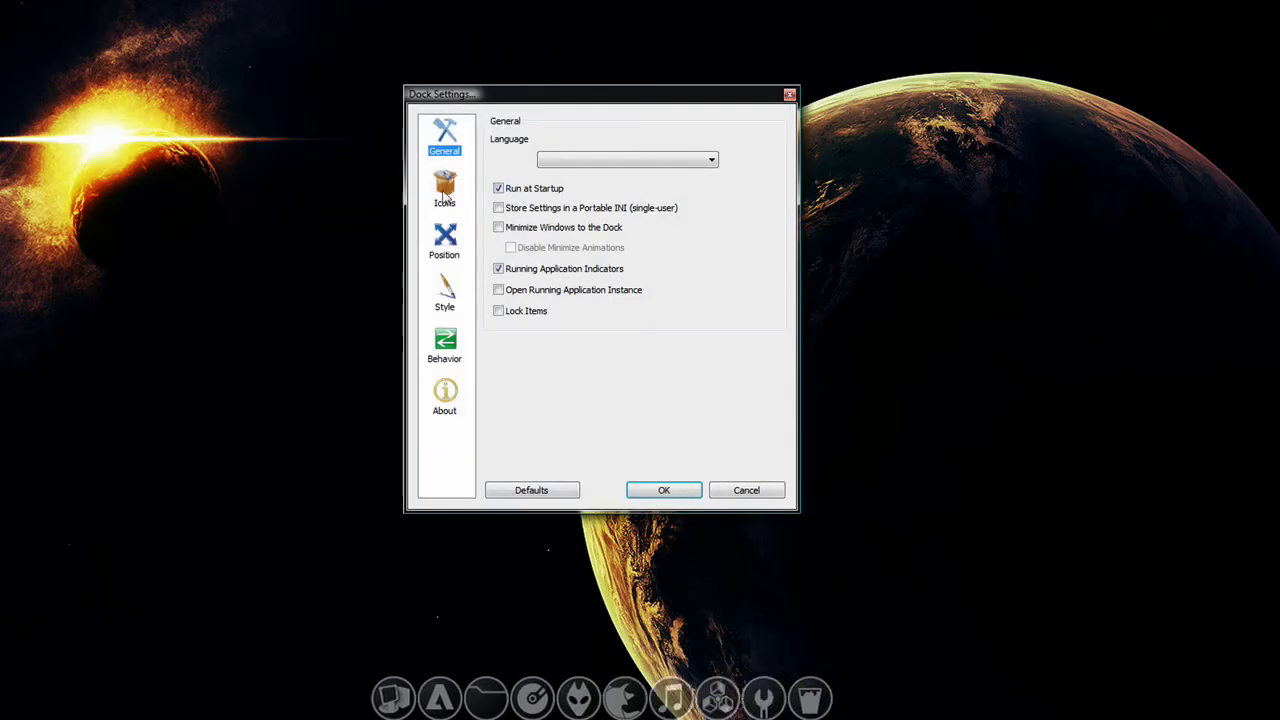
{"action": "left_click", "coordinate": [445, 192]}
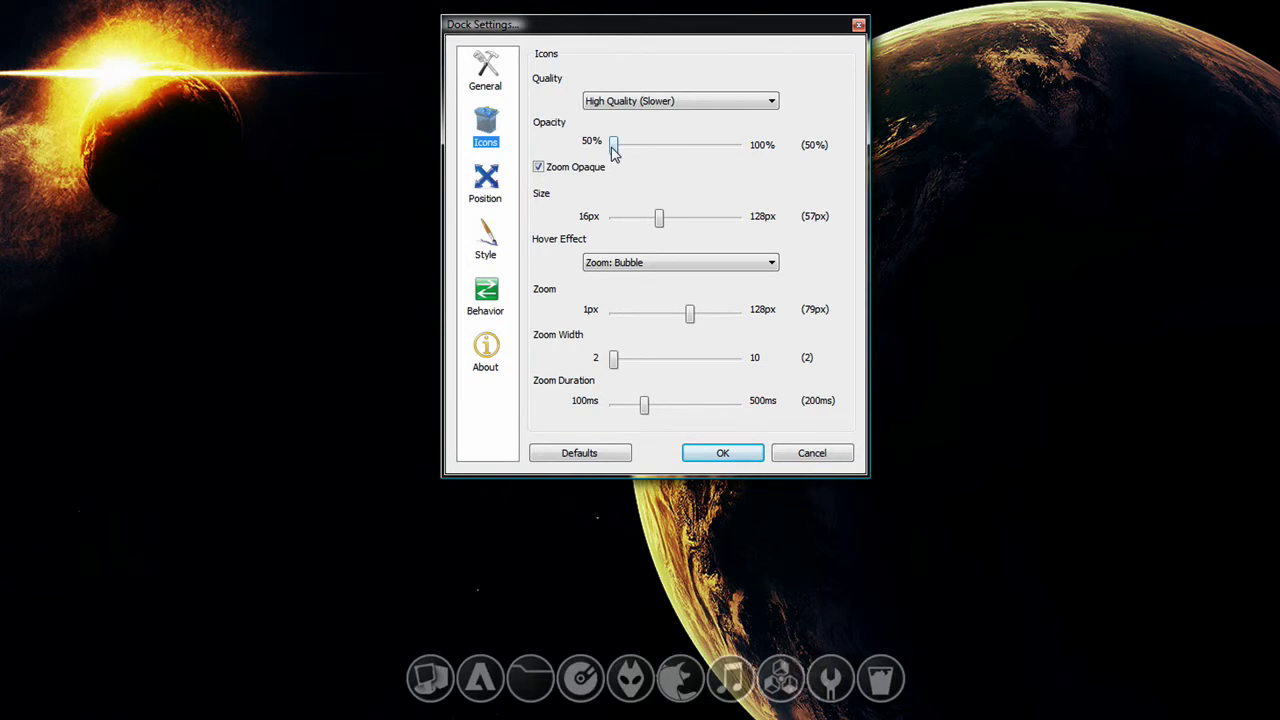
{"action": "mouse_move", "coordinate": [614, 146]}
{"action": "left_mouse_down"}
{"action": "mouse_move", "coordinate": [775, 155]}
{"action": "mouse_move", "coordinate": [610, 148]}
{"action": "left_mouse_up"}
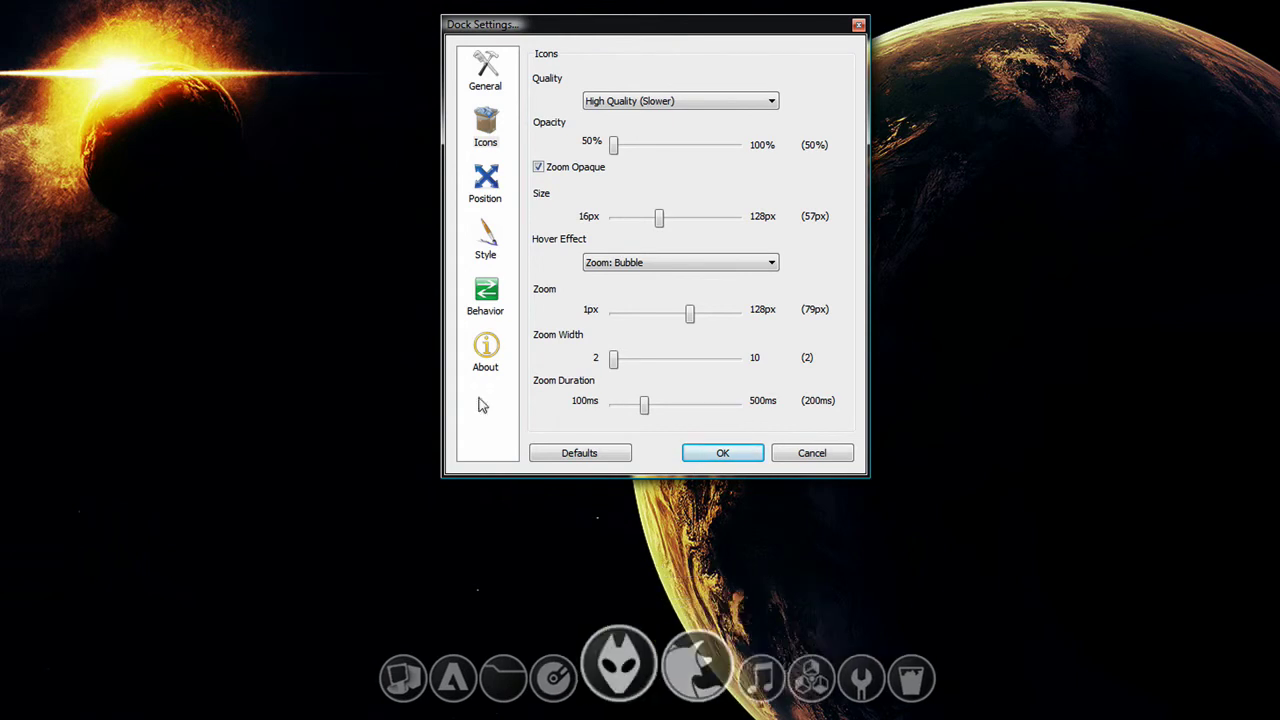
{"action": "mouse_move", "coordinate": [658, 222]}
{"action": "left_mouse_down"}
{"action": "mouse_move", "coordinate": [683, 220]}
{"action": "mouse_move", "coordinate": [590, 220]}
{"action": "mouse_move", "coordinate": [808, 246]}
{"action": "mouse_move", "coordinate": [662, 236]}
{"action": "left_mouse_up"}
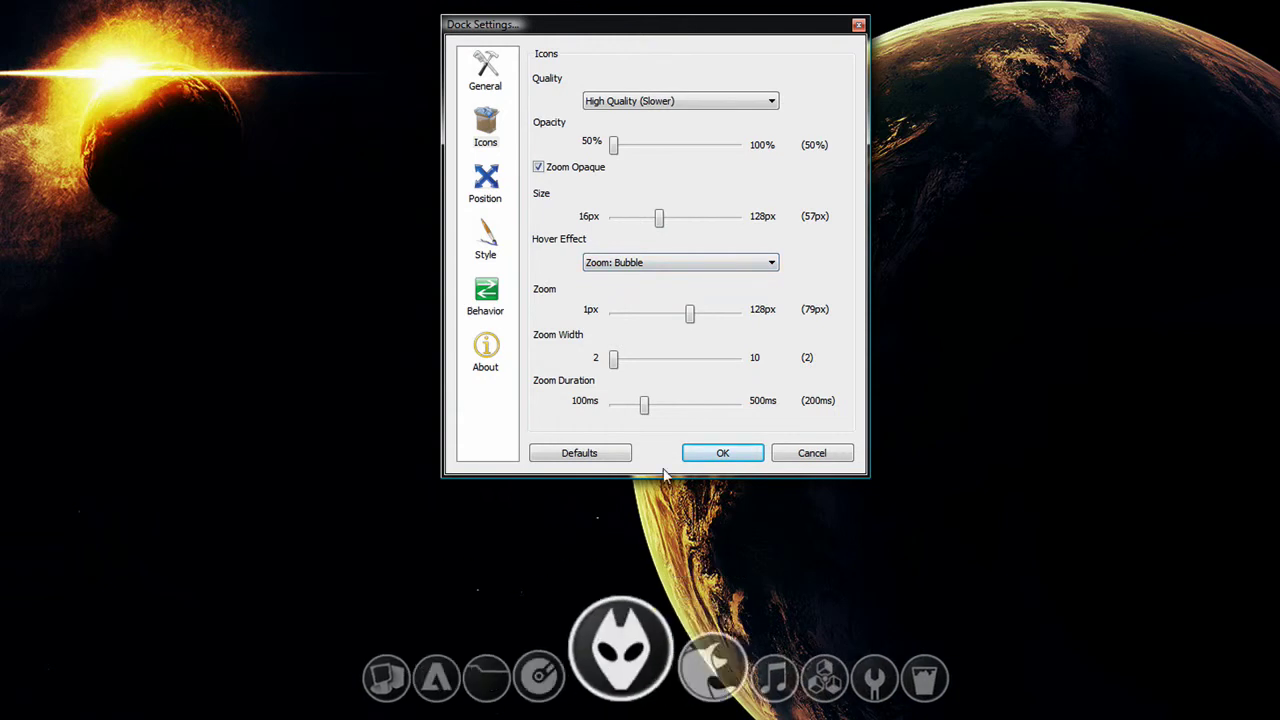
Step: Preview Zoom: Flat before returning to Zoom: Bubble, then drop zoom to 1px and raise it to 75px
{"action": "left_click", "coordinate": [626, 265]}
{"action": "left_click", "coordinate": [640, 315]}
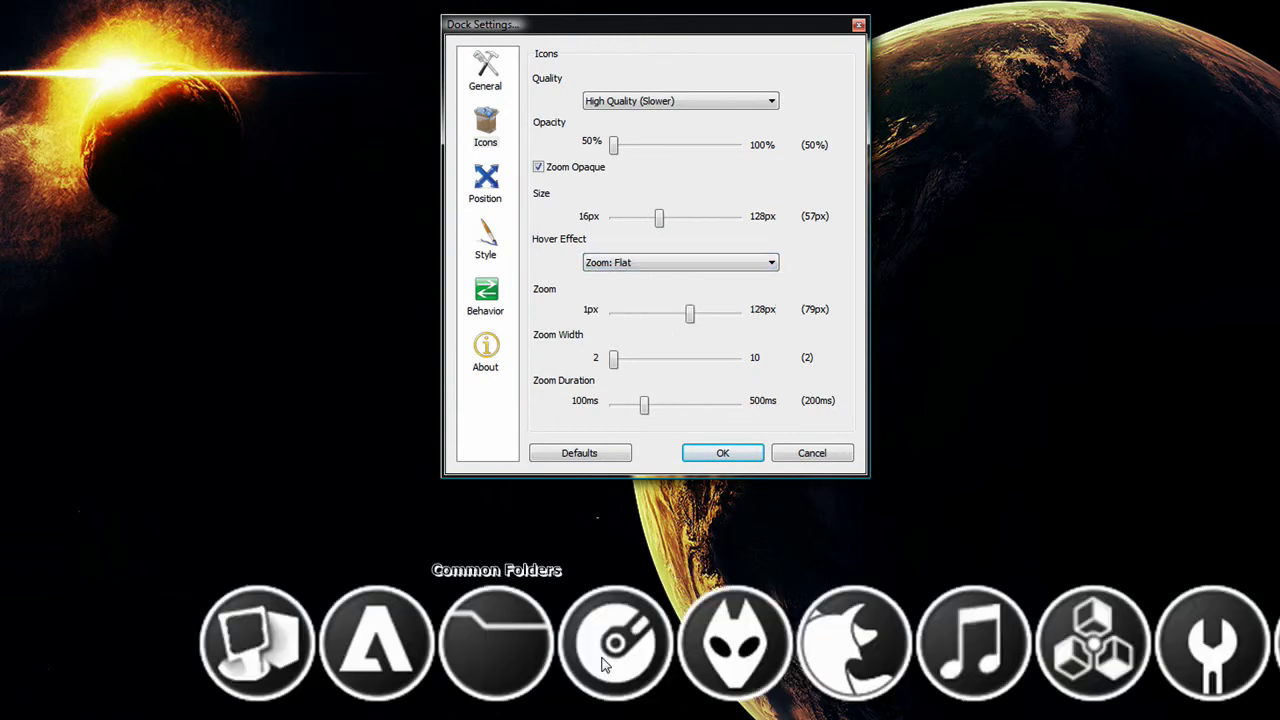
{"action": "left_click", "coordinate": [656, 265]}
{"action": "left_click", "coordinate": [640, 290]}
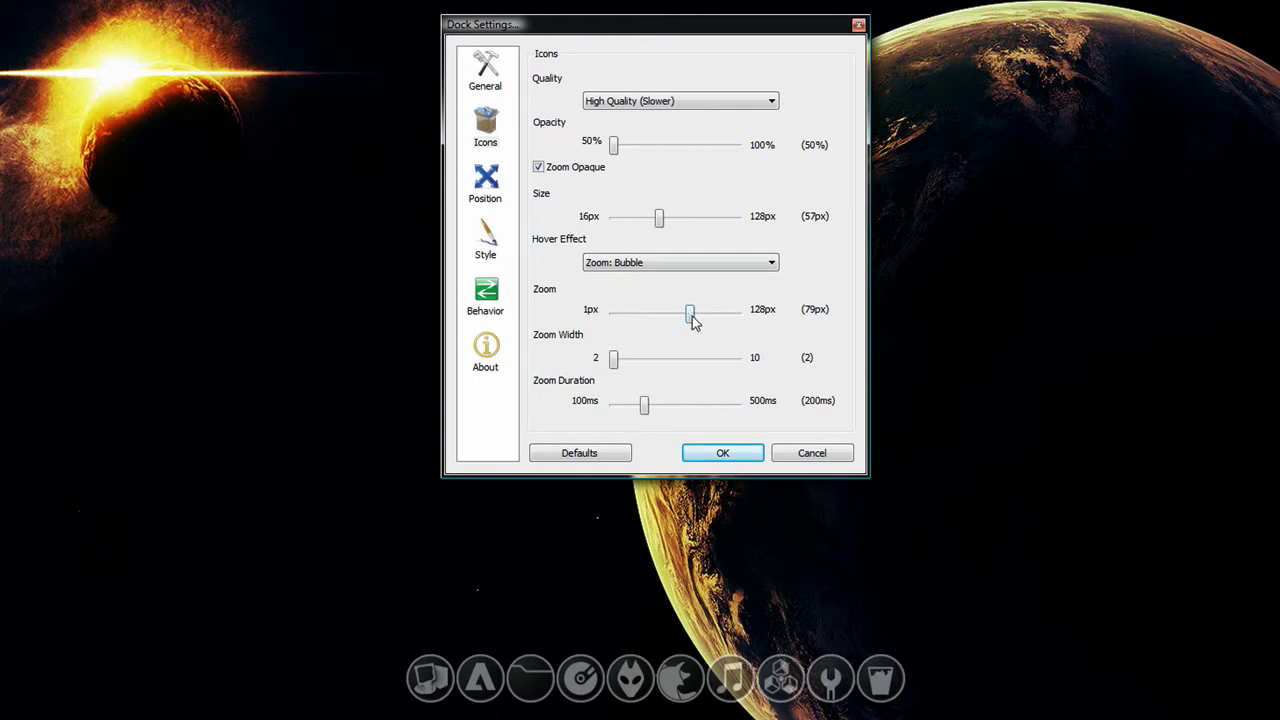
{"action": "left_click_drag", "start_coordinate": [690, 313], "coordinate": [566, 309]}
{"action": "left_click_drag", "start_coordinate": [618, 315], "coordinate": [689, 316]}
Step: On the Style page, try the Glass Curve theme, then the Milk1 theme
{"action": "left_click", "coordinate": [484, 192]}
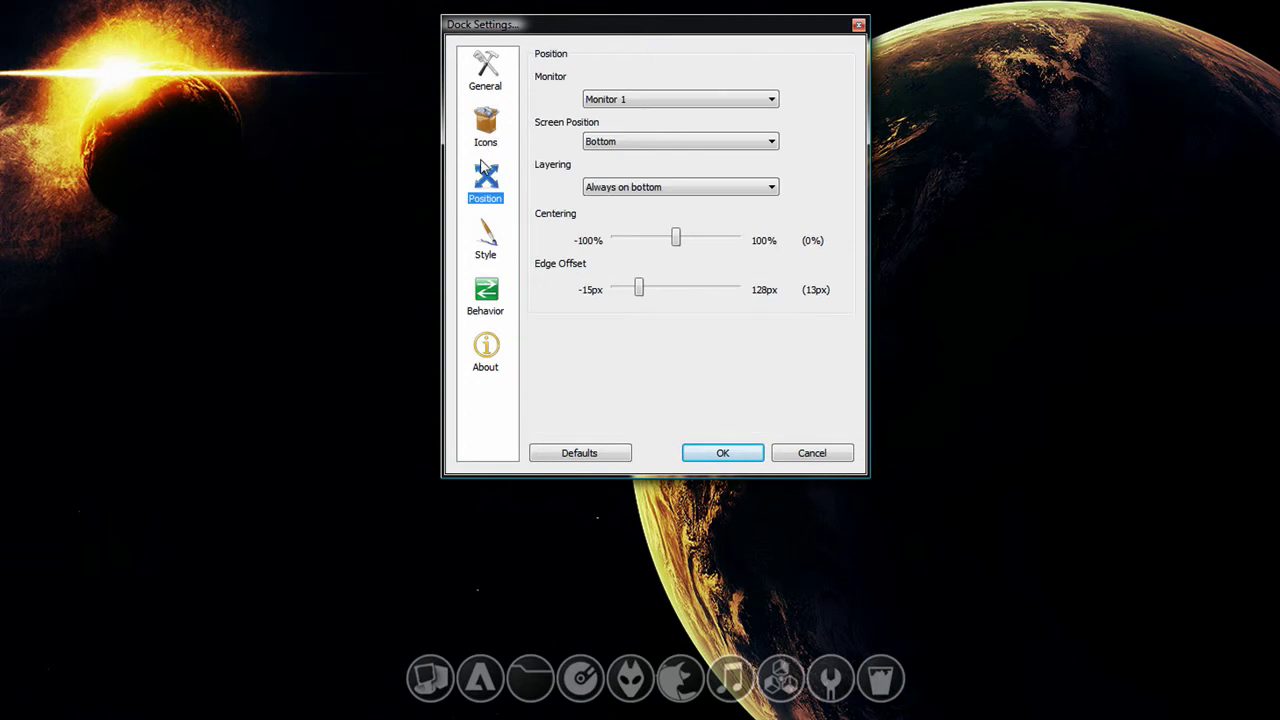
{"action": "left_click", "coordinate": [488, 234]}
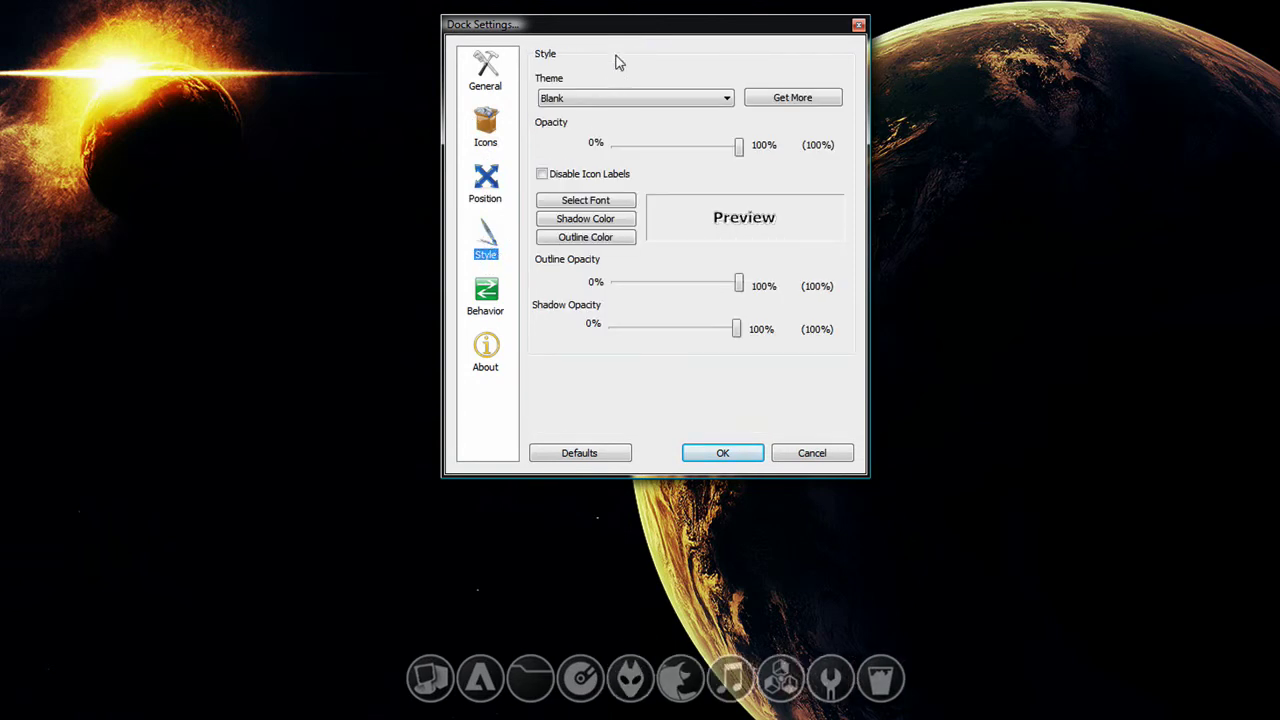
{"action": "left_click", "coordinate": [605, 98]}
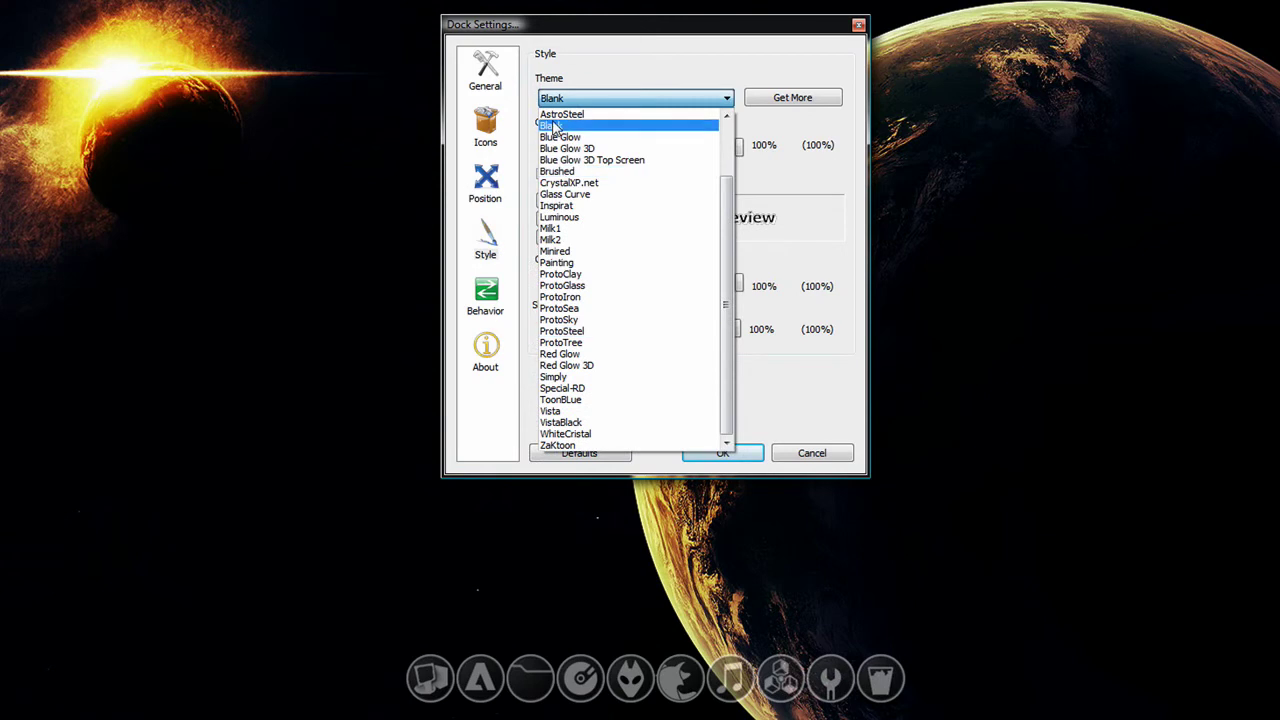
{"action": "left_click", "coordinate": [595, 194]}
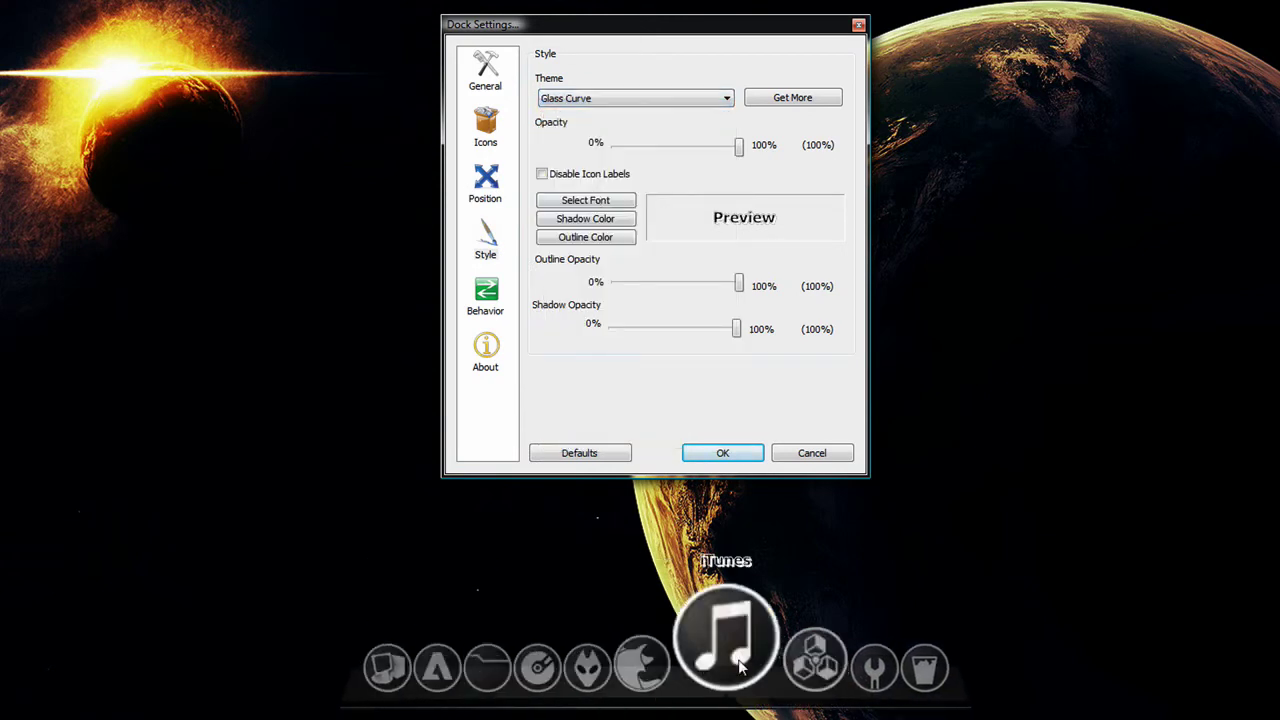
{"action": "left_click", "coordinate": [567, 103]}
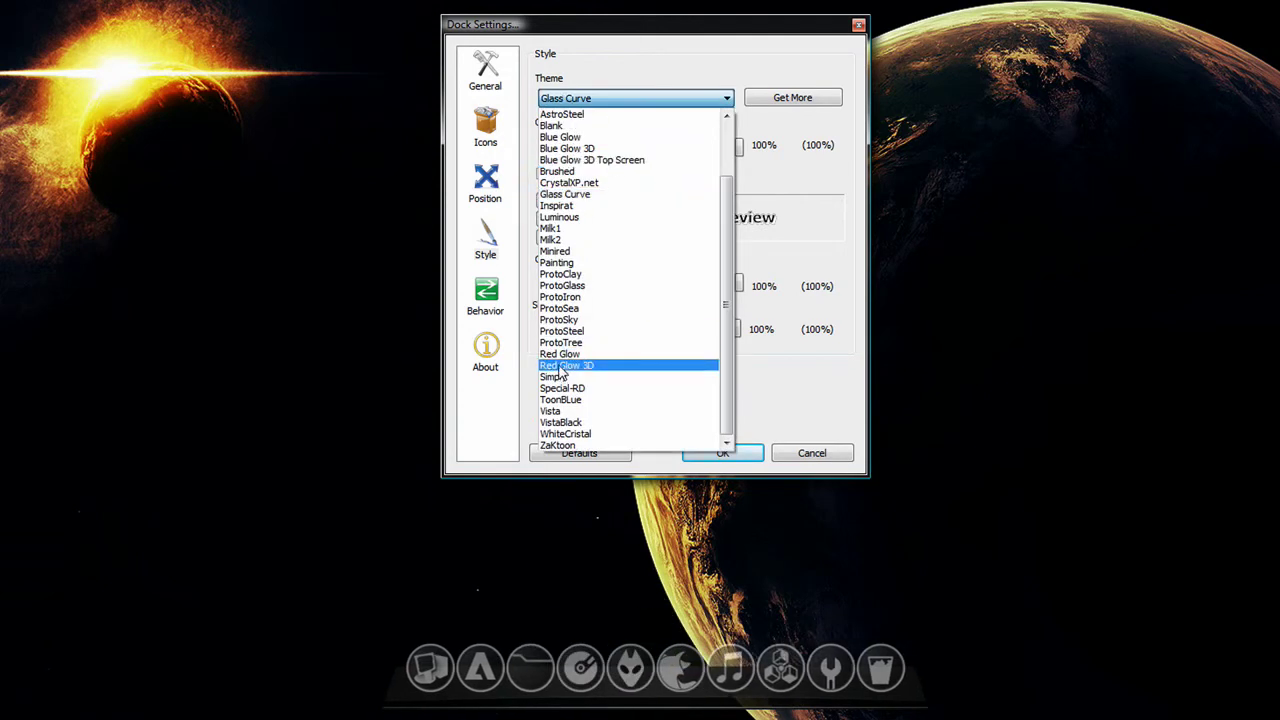
{"action": "left_click", "coordinate": [590, 242]}
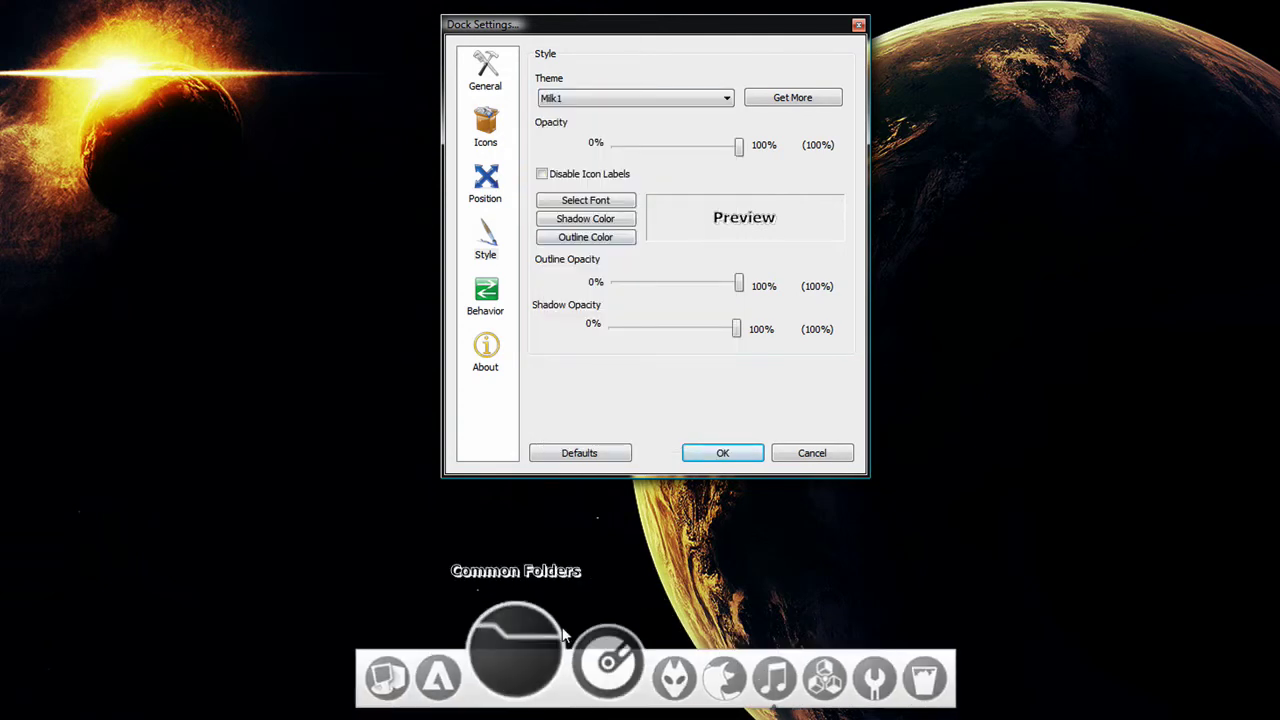
Step: Test the dock opacity, ending at 100%, try Blue Glow, then apply the Blank theme
{"action": "left_click_drag", "start_coordinate": [738, 147], "coordinate": [775, 147]}
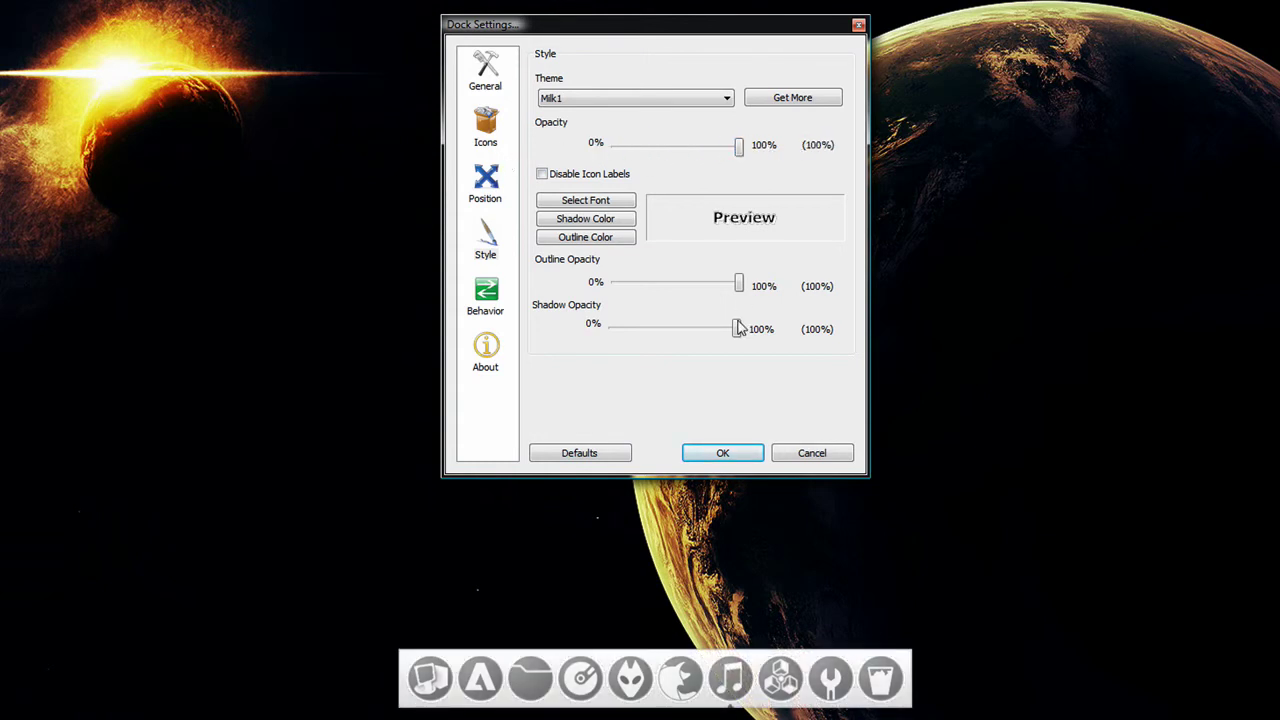
{"action": "left_click", "coordinate": [598, 99]}
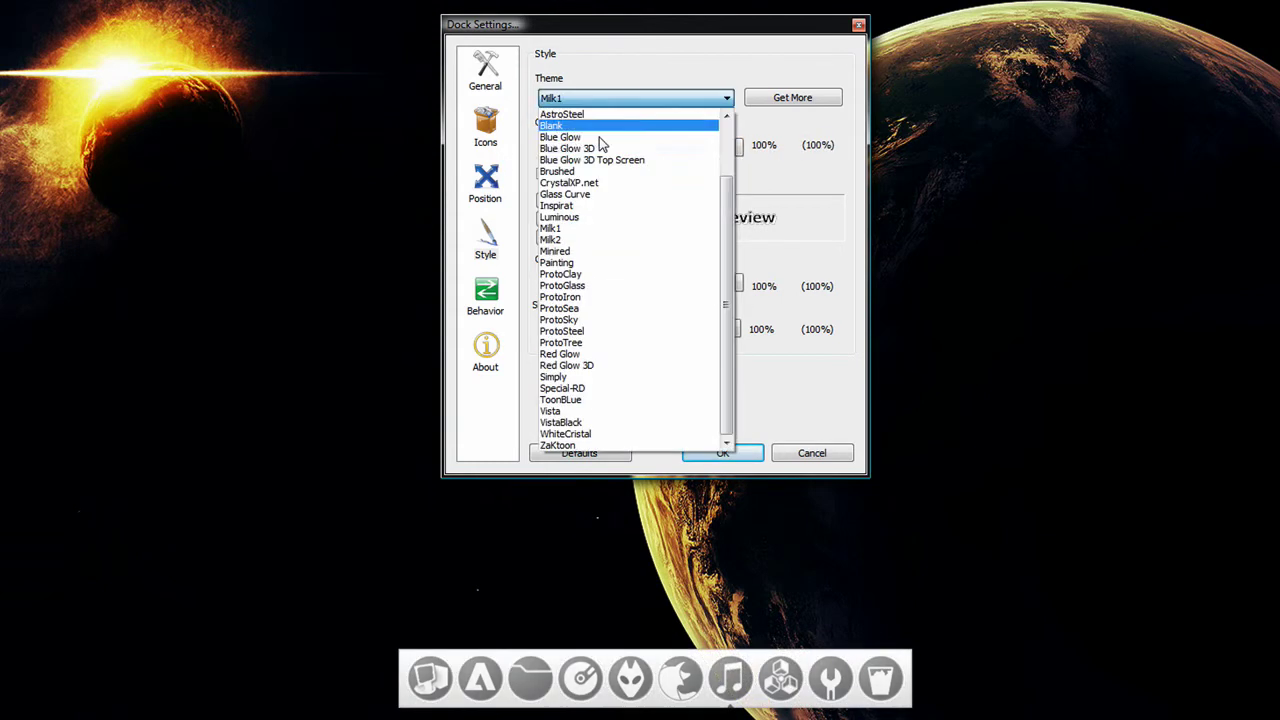
{"action": "left_click", "coordinate": [572, 130]}
{"action": "left_click", "coordinate": [584, 100]}
{"action": "left_click", "coordinate": [575, 134]}
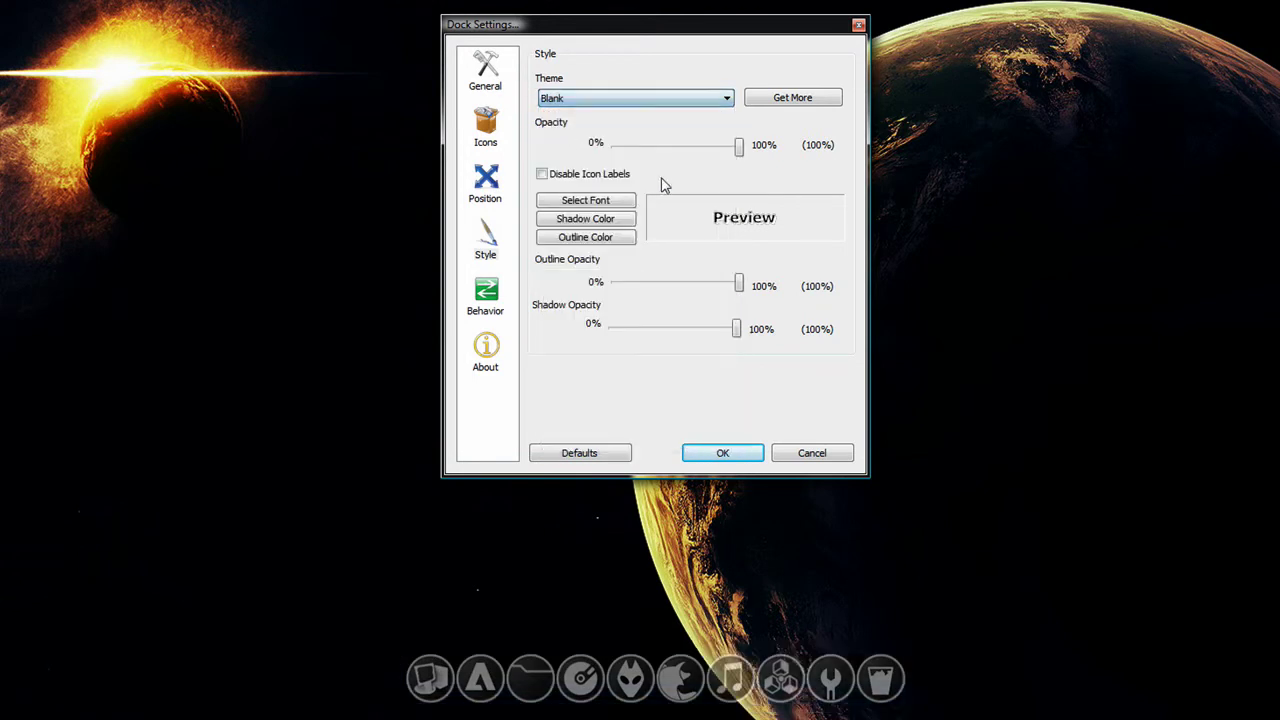
Step: Close Dock Settings, then open the Adobe, drives-and-folders and Programs stacks and close them again
{"action": "left_click", "coordinate": [493, 307]}
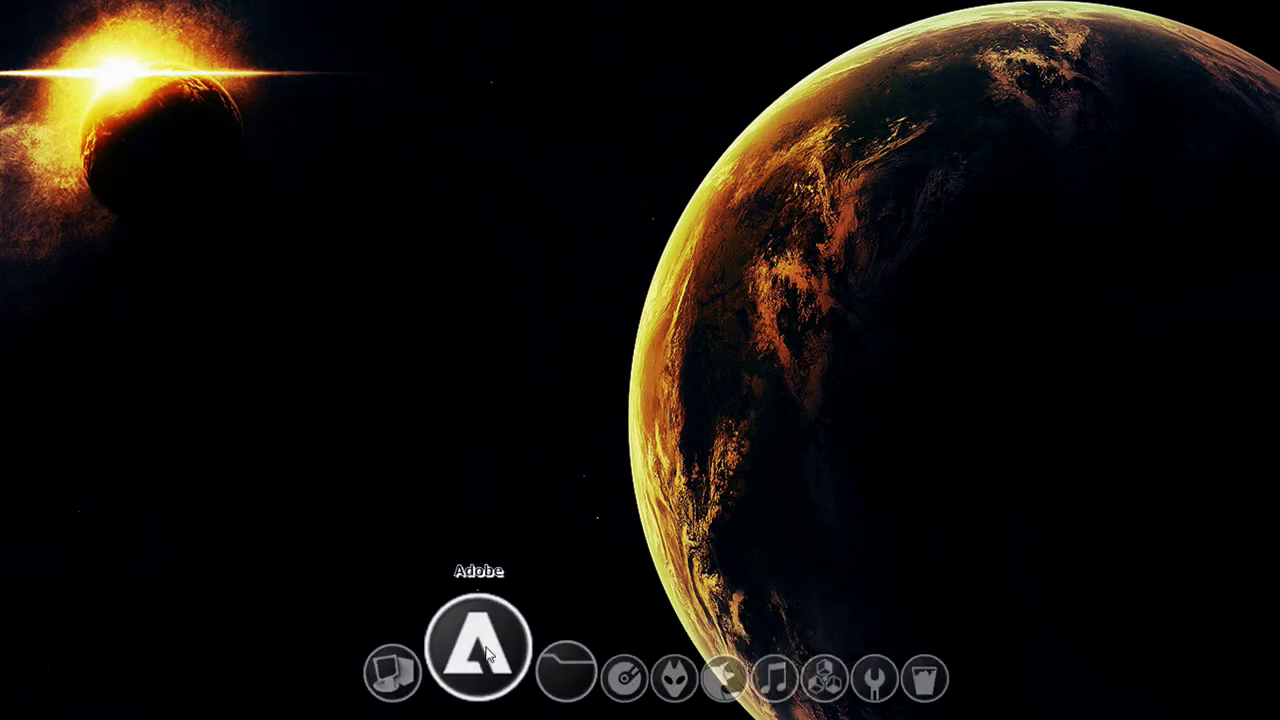
{"action": "left_click", "coordinate": [487, 652]}
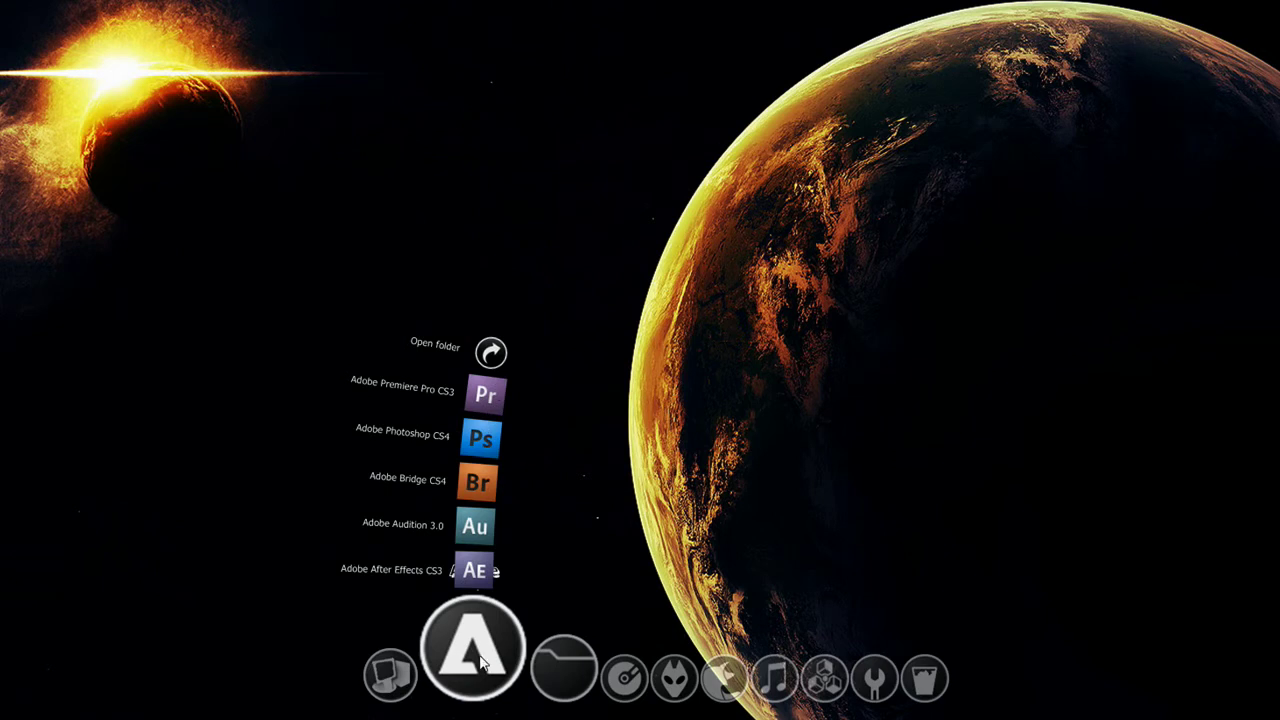
{"action": "left_click", "coordinate": [562, 660]}
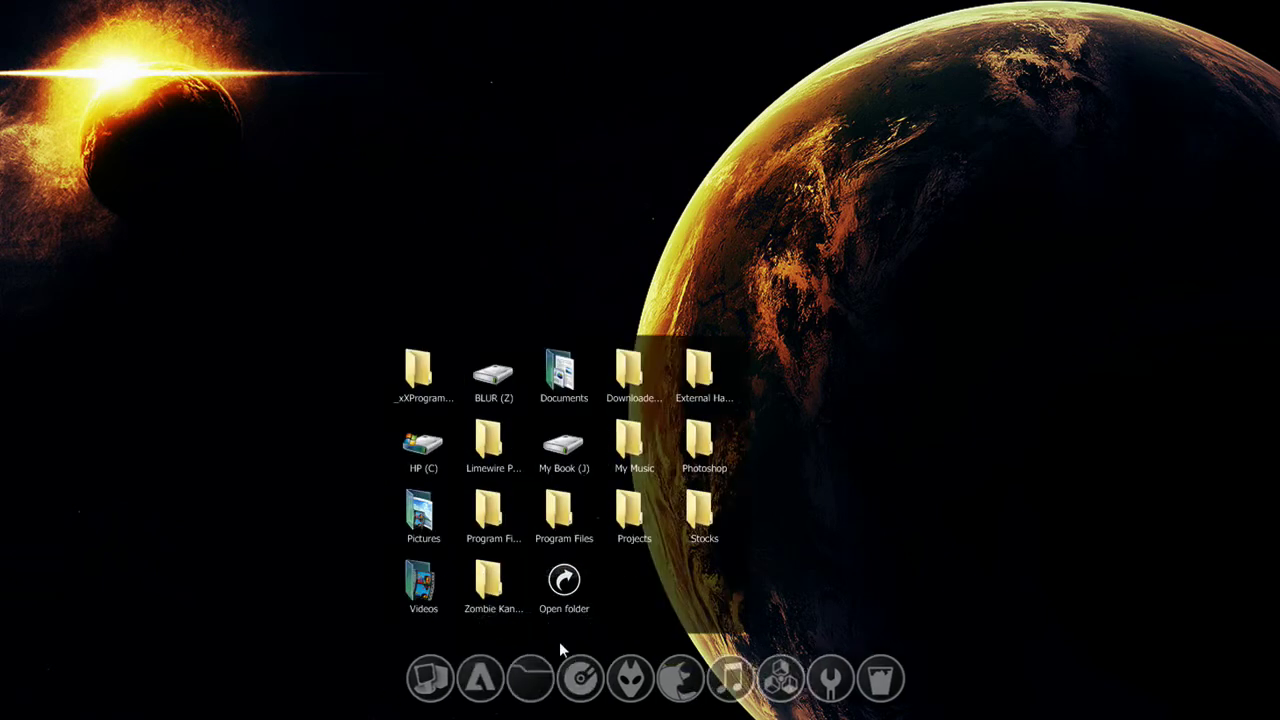
{"action": "left_click", "coordinate": [575, 664]}
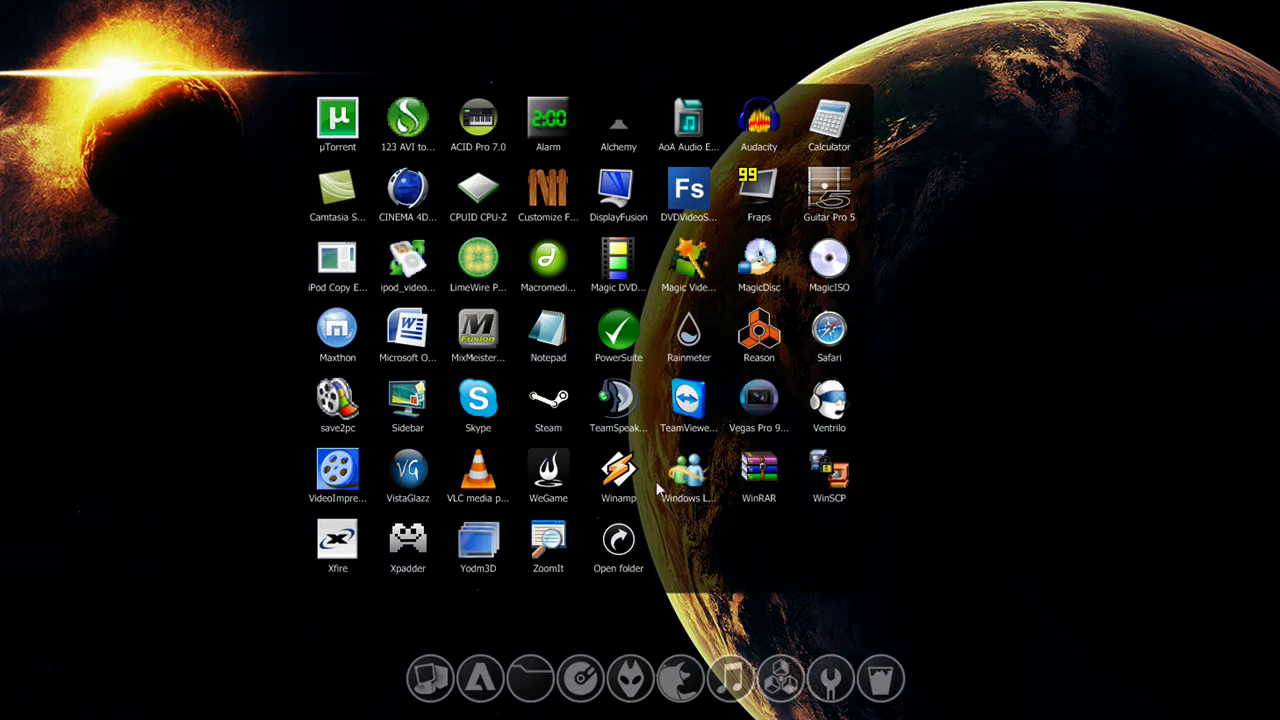
{"action": "left_click", "coordinate": [1062, 400]}
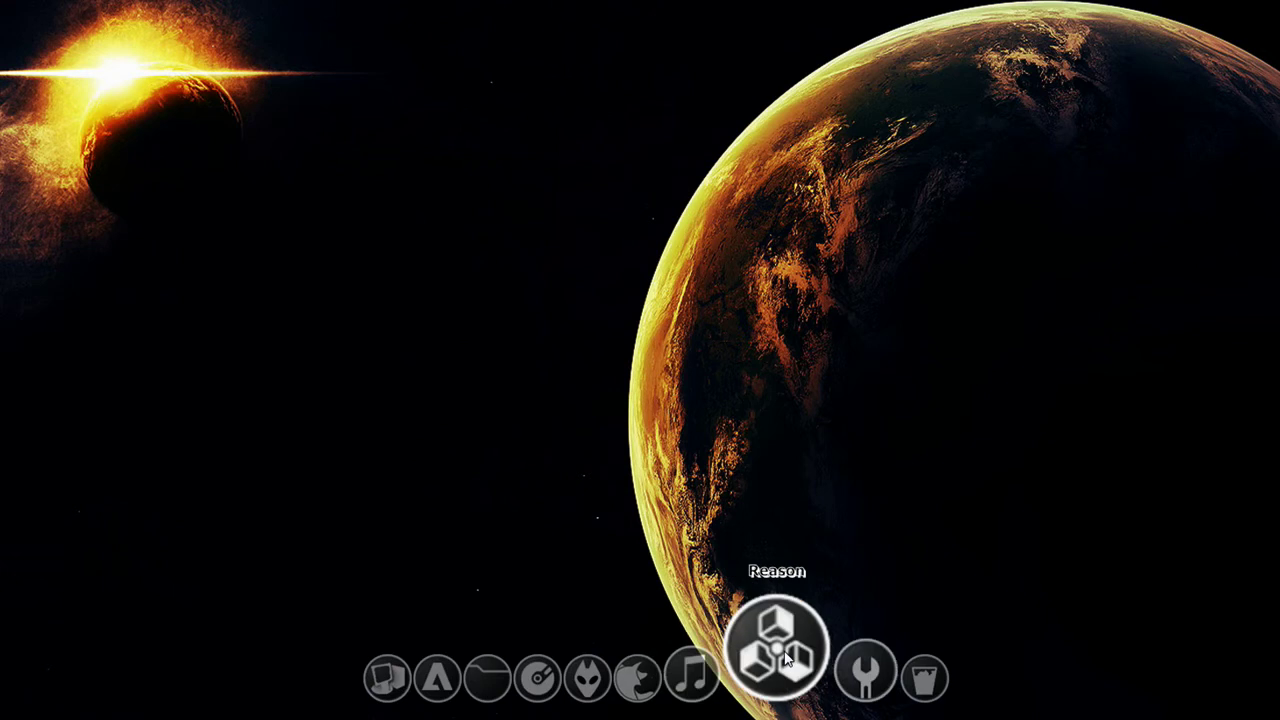
Step: Remove Reason from the dock, send its Start menu entry to the desktop, and drag that shortcut into the dock
{"action": "left_click_drag", "start_coordinate": [784, 650], "coordinate": [799, 380]}
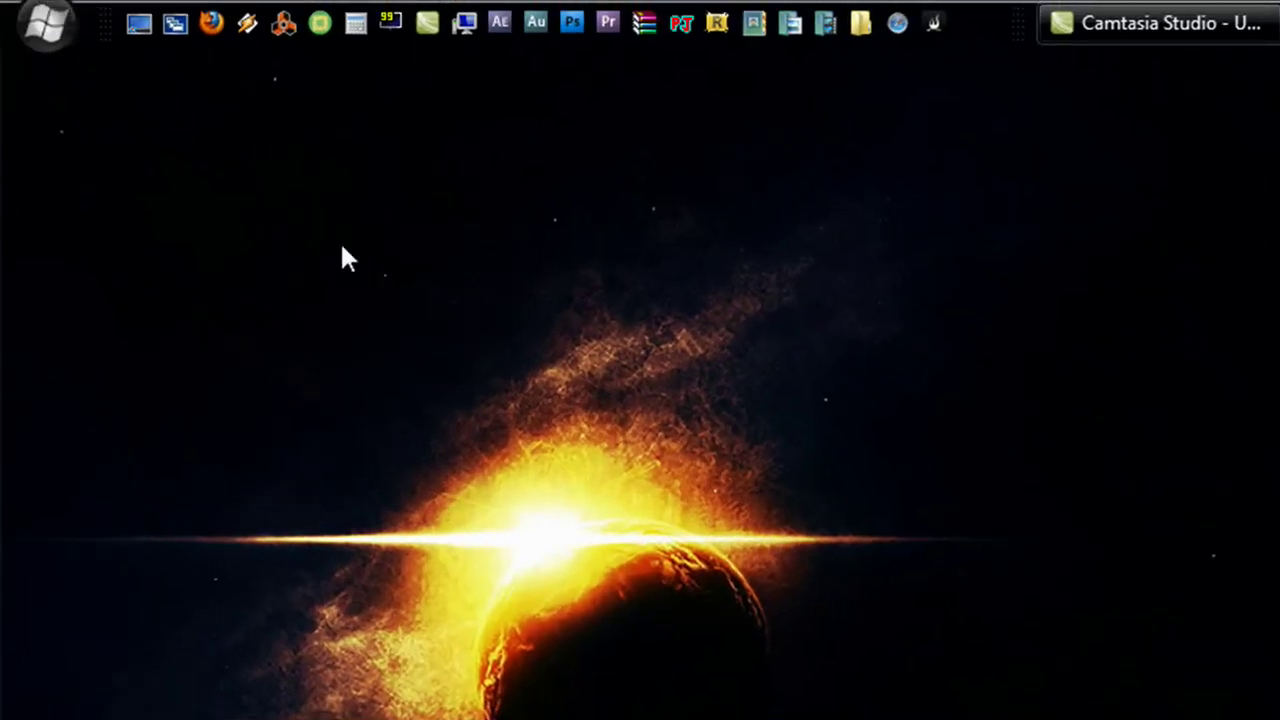
{"action": "left_click", "coordinate": [40, 40]}
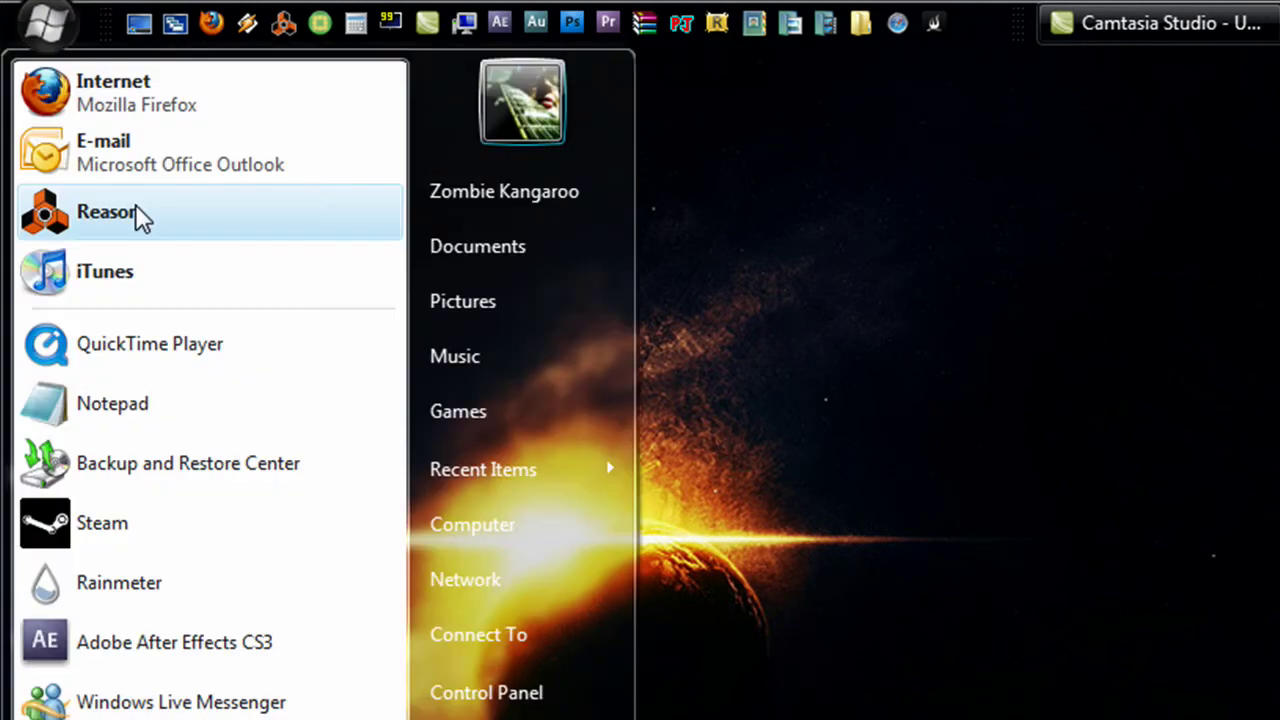
{"action": "right_click", "coordinate": [130, 220]}
{"action": "mouse_move", "coordinate": [271, 597]}
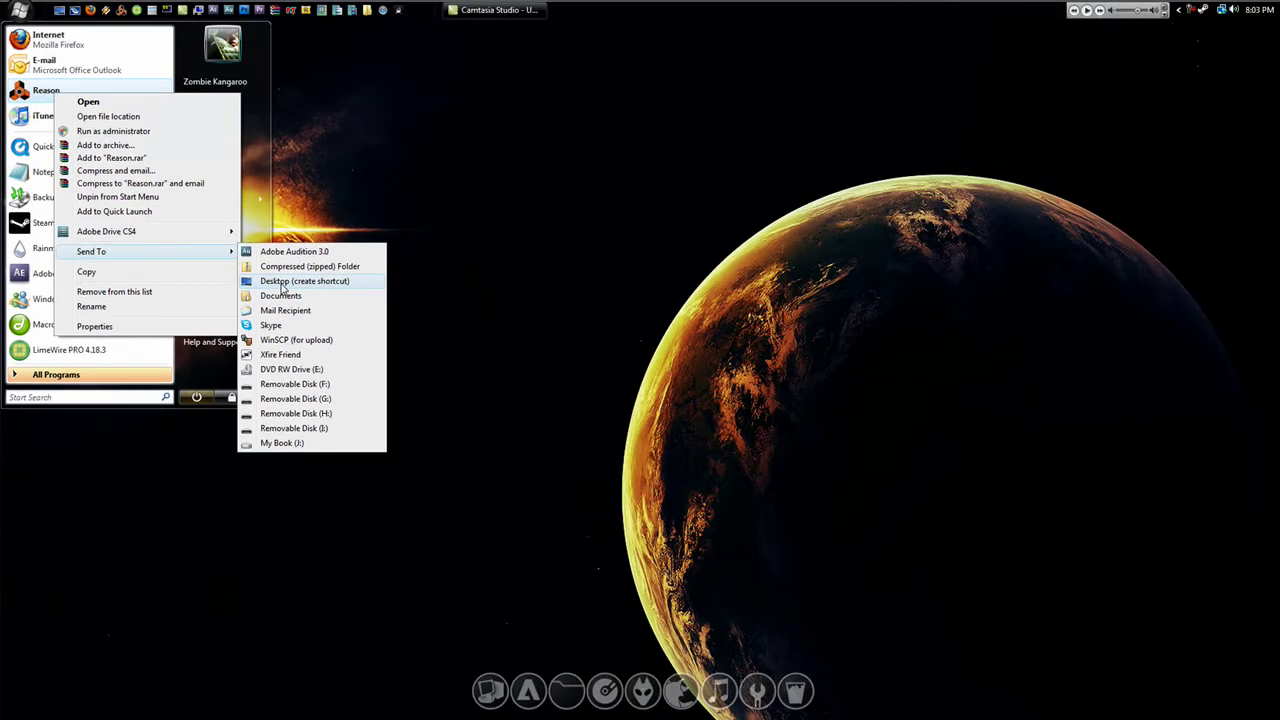
{"action": "left_click", "coordinate": [460, 446]}
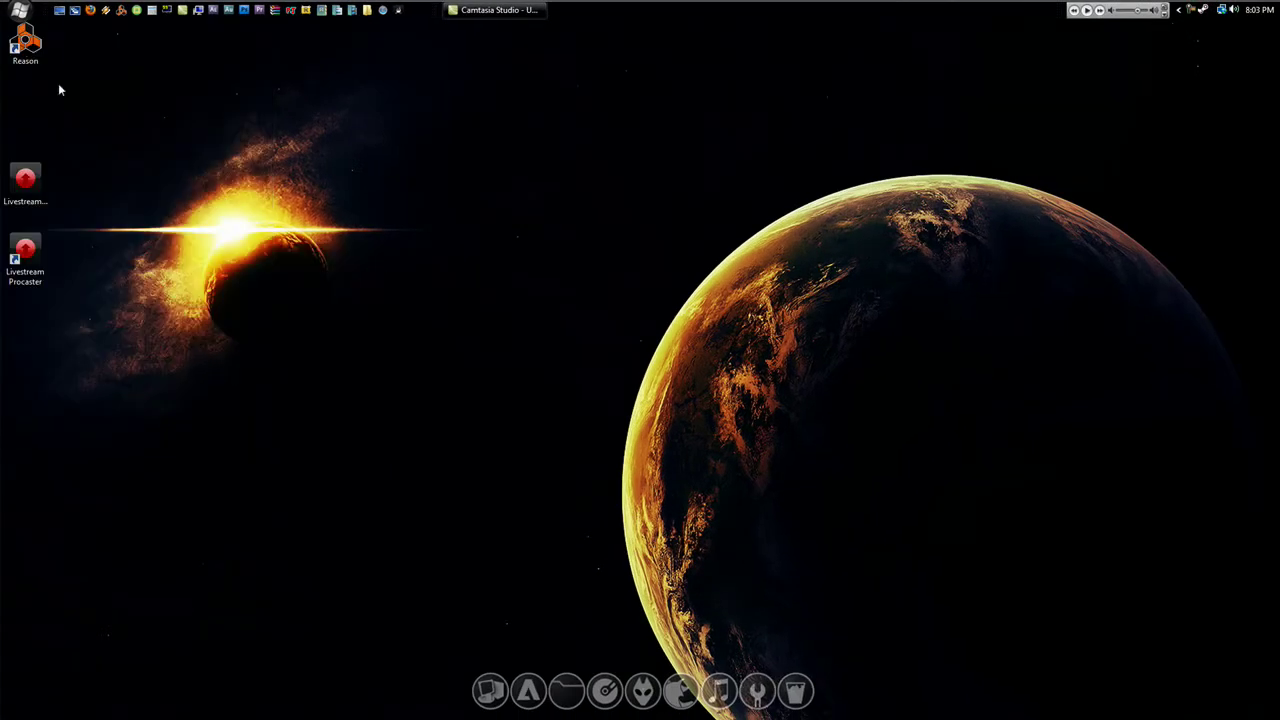
{"action": "left_click_drag", "start_coordinate": [41, 57], "coordinate": [740, 680]}
Step: Delete the temporary Reason shortcut from the desktop
{"action": "left_click_drag", "start_coordinate": [48, 62], "coordinate": [935, 473]}
{"action": "right_click", "coordinate": [948, 461]}
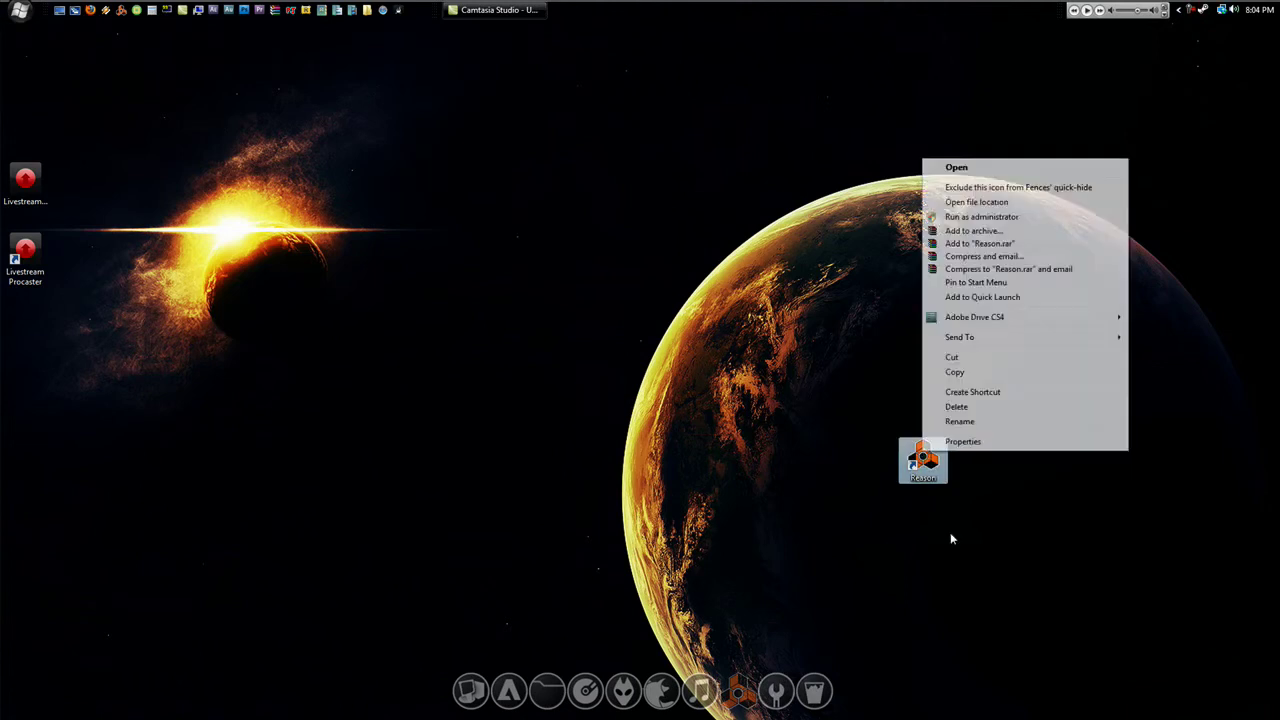
{"action": "left_click", "coordinate": [985, 408]}
{"action": "left_click", "coordinate": [692, 429]}
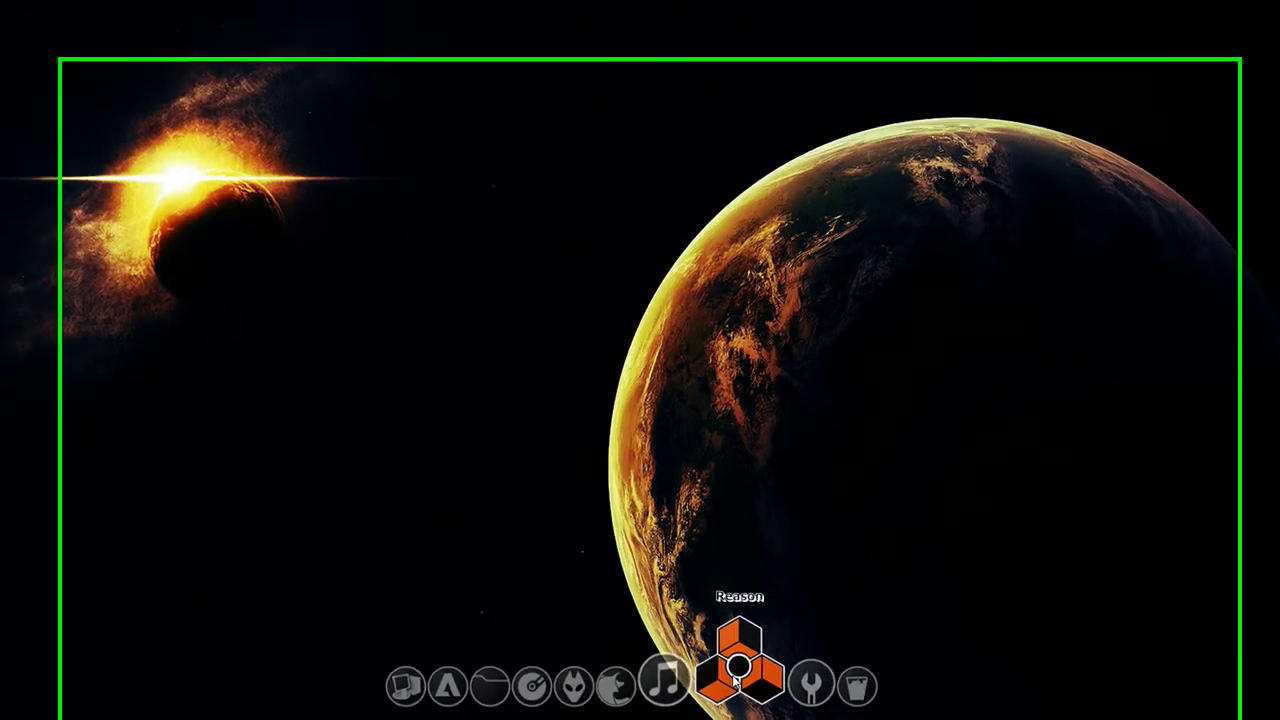
Step: Swap the Reason item's icon for the black Reason.ico in Black_Ops > Original Black Ops
{"action": "right_click", "coordinate": [735, 680]}
{"action": "left_click", "coordinate": [771, 500]}
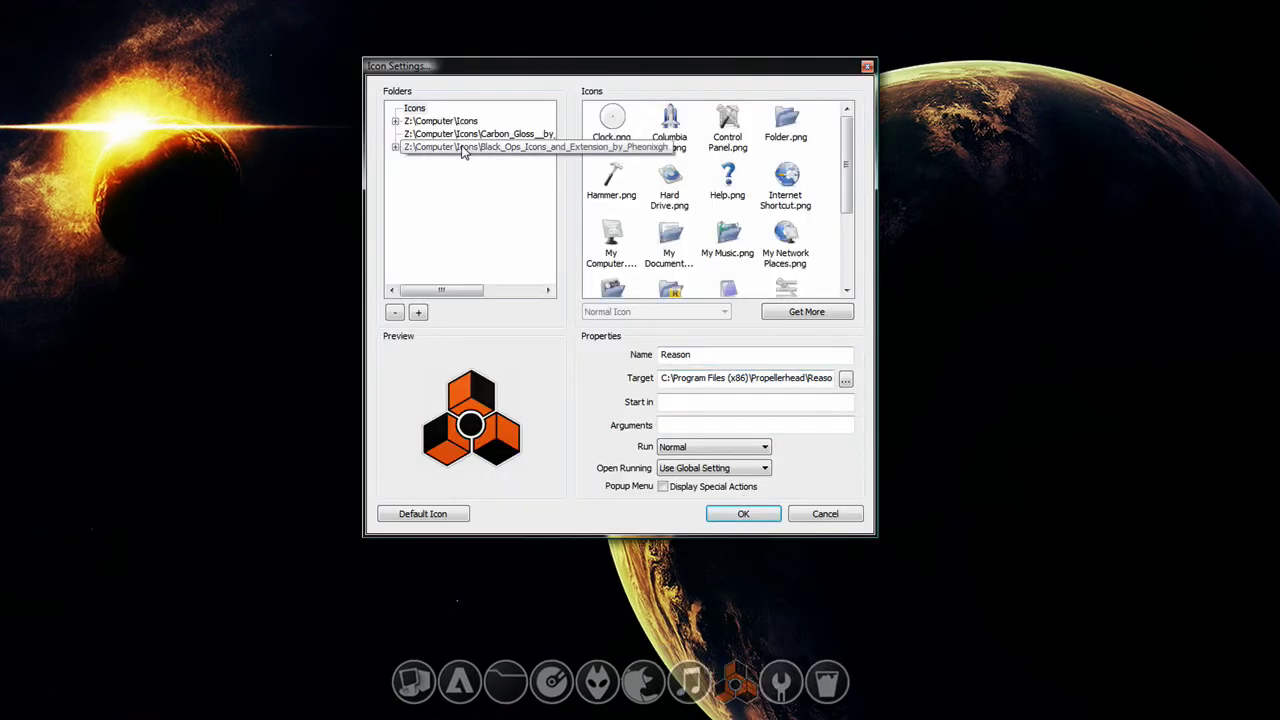
{"action": "left_click", "coordinate": [425, 147]}
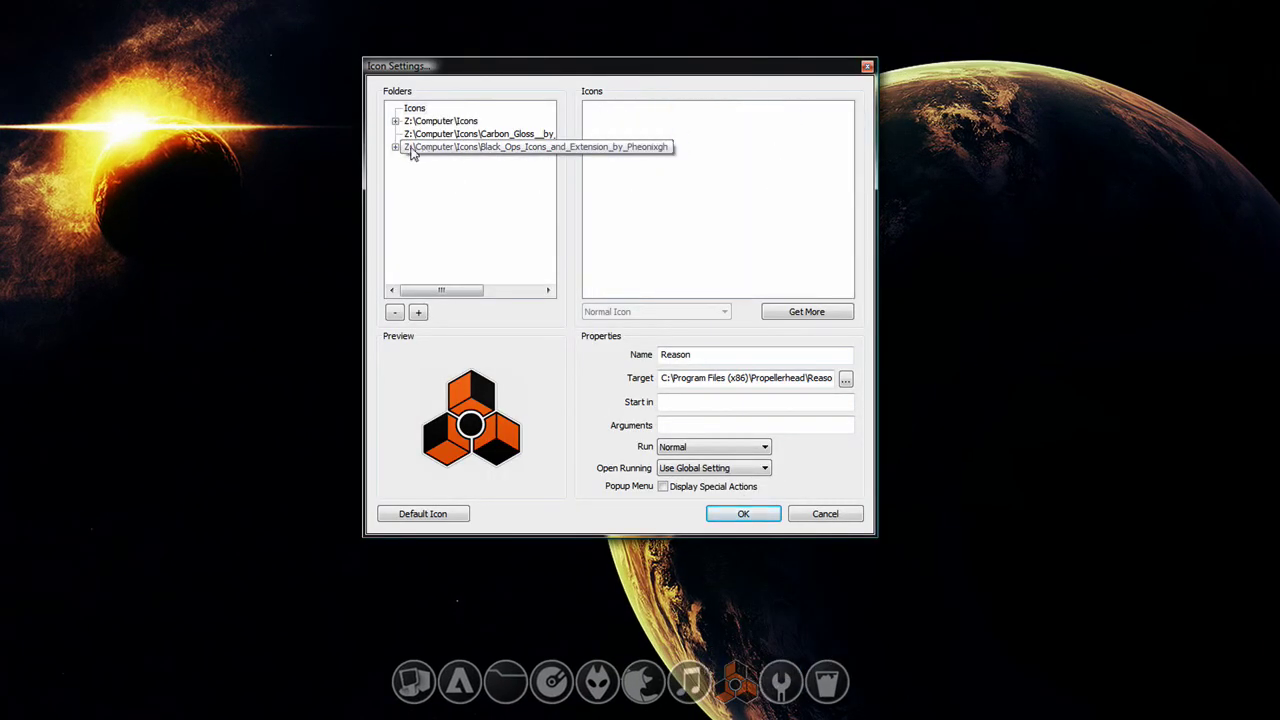
{"action": "left_click", "coordinate": [397, 147]}
{"action": "left_click", "coordinate": [410, 161]}
{"action": "left_click", "coordinate": [461, 200]}
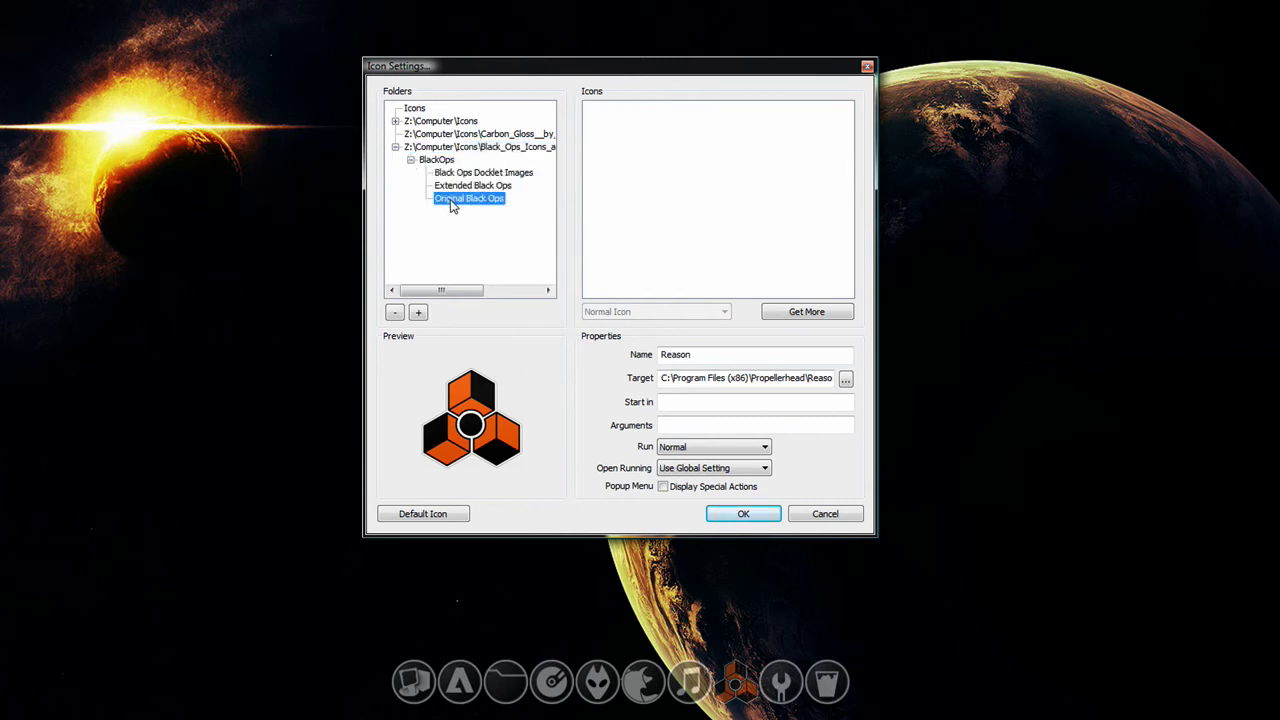
{"action": "left_click_drag", "start_coordinate": [853, 120], "coordinate": [841, 248]}
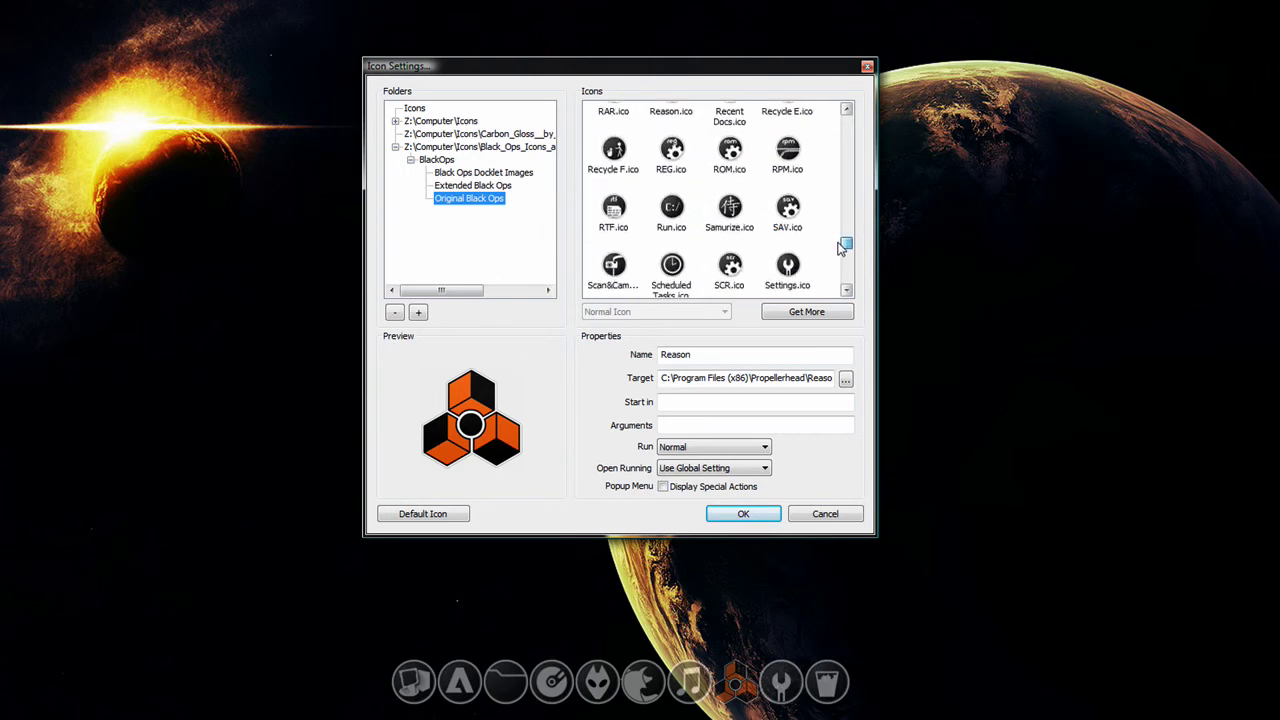
{"action": "left_click", "coordinate": [846, 109]}
{"action": "left_click", "coordinate": [671, 150]}
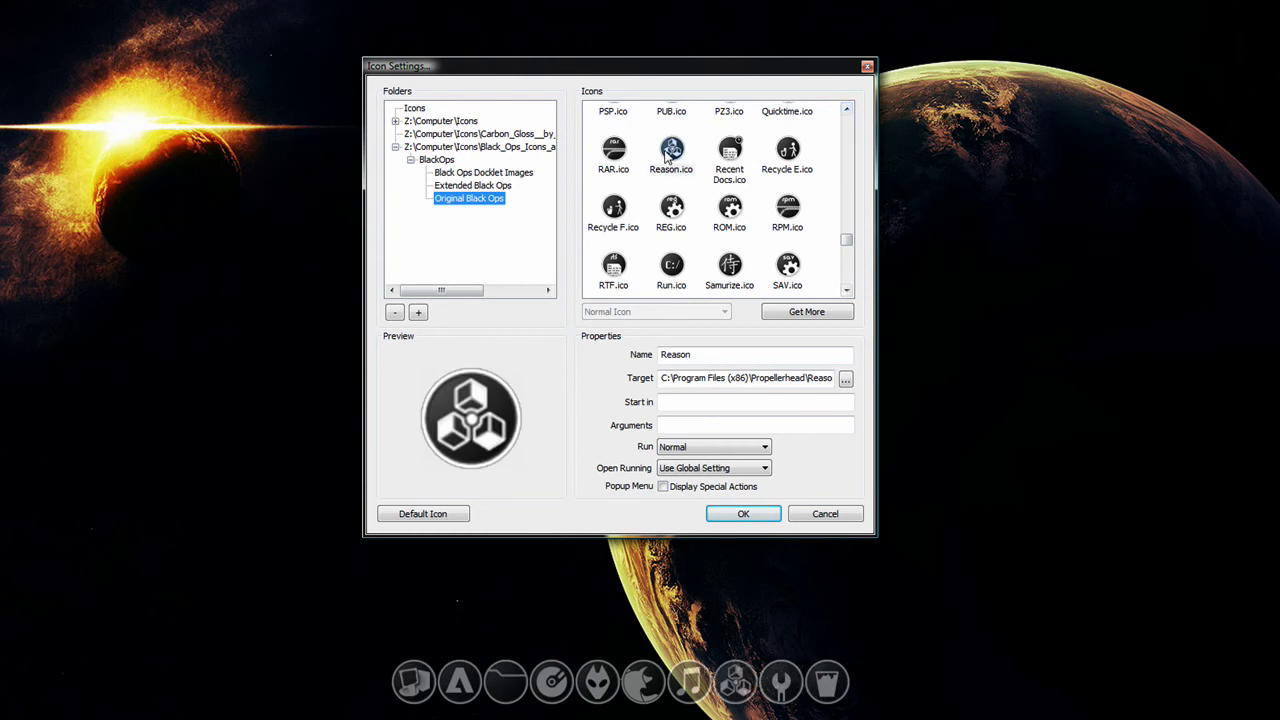
{"action": "left_click", "coordinate": [731, 514]}
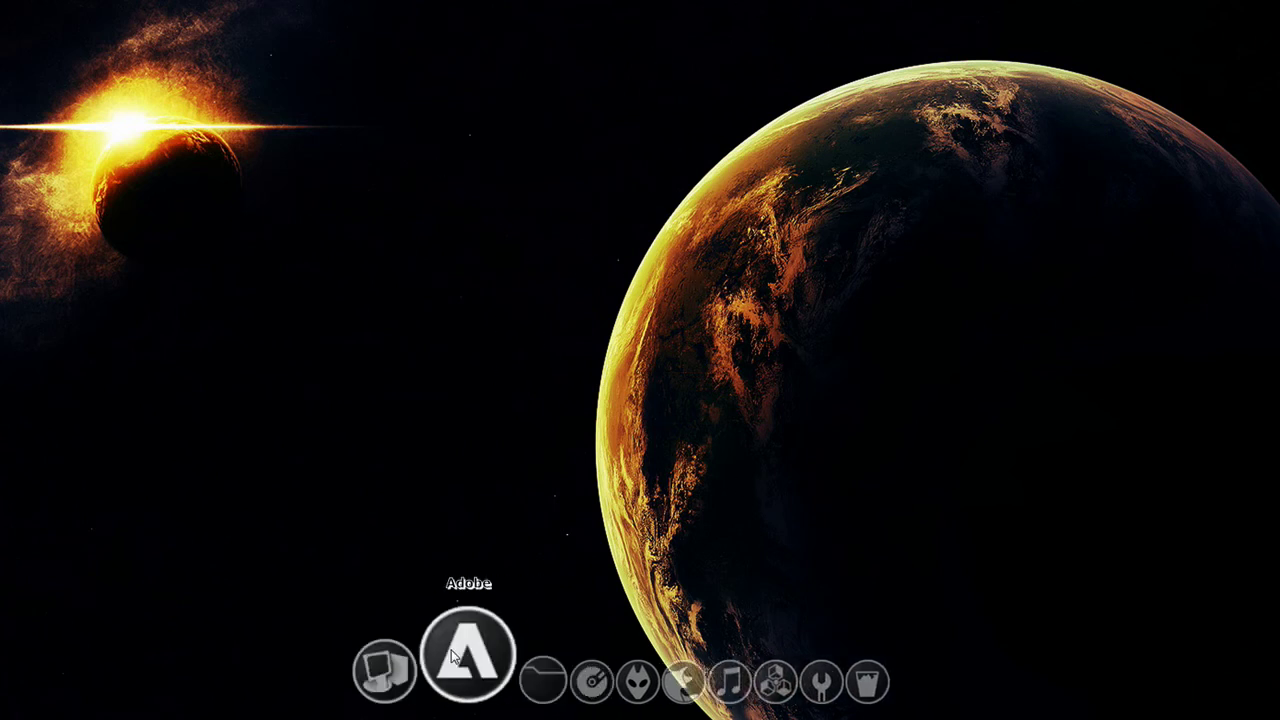
{"action": "left_click", "coordinate": [552, 652]}
{"action": "left_click", "coordinate": [440, 670]}
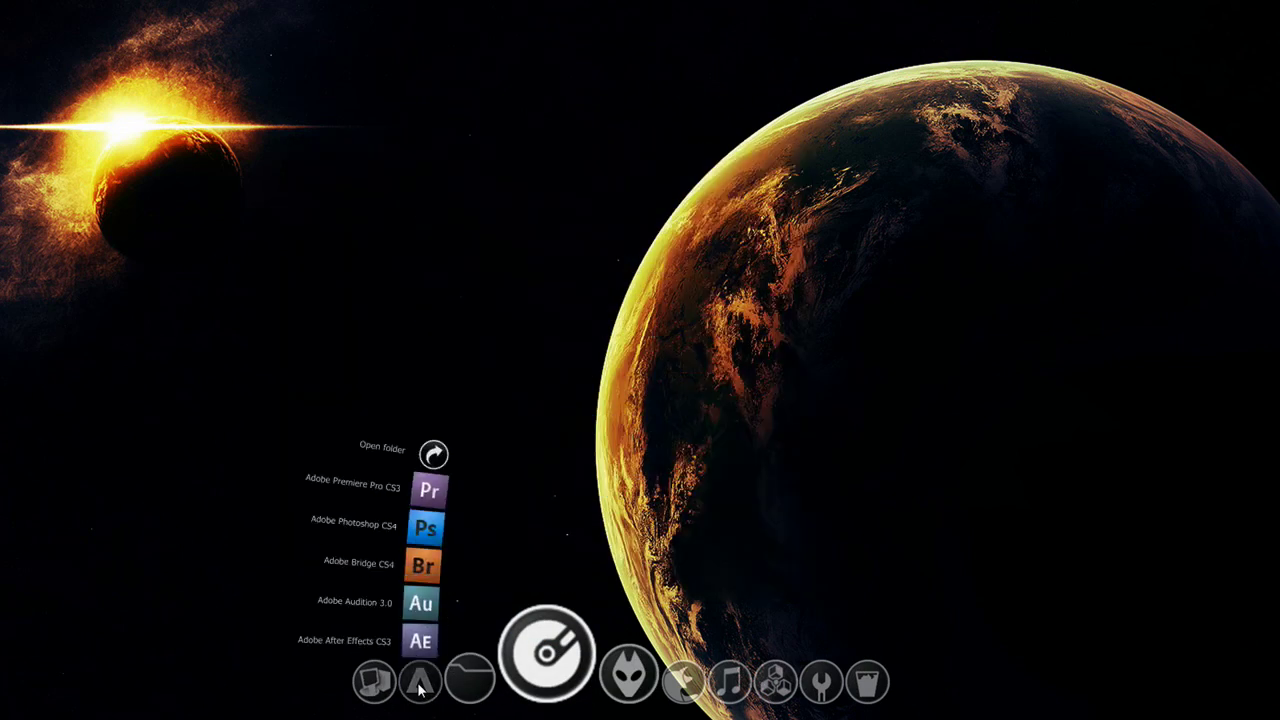
{"action": "left_click", "coordinate": [888, 203]}
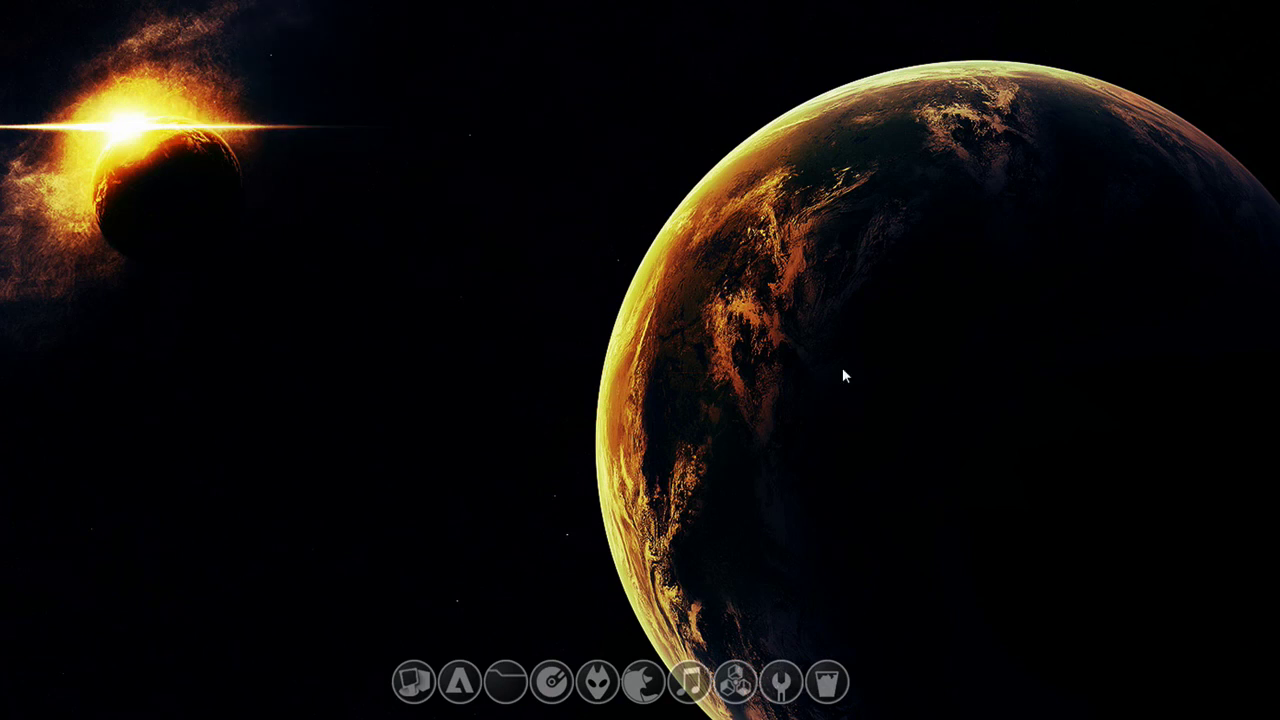